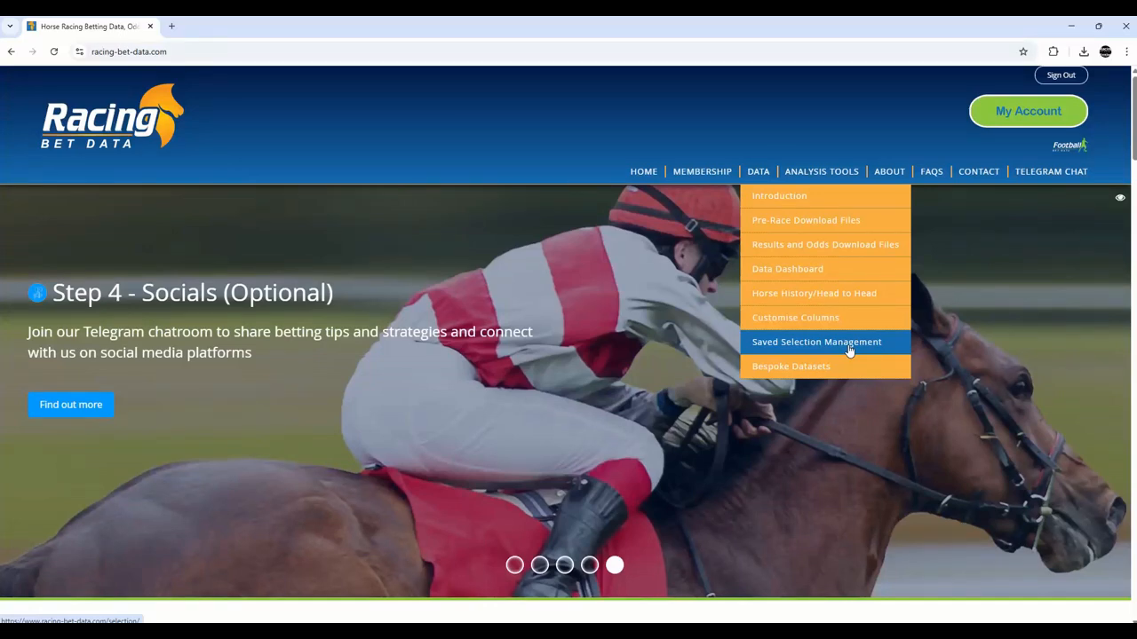
Step: Open Saved Selection Management and start a new selection named 6yoLTO1WDR
left_click(848, 349)
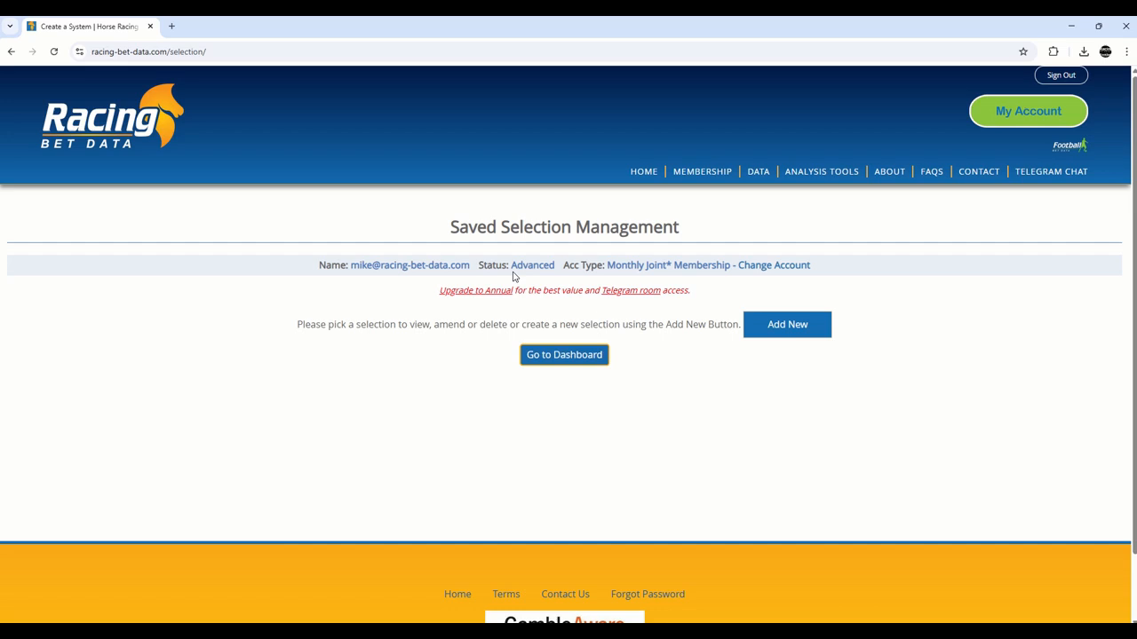
left_click(781, 334)
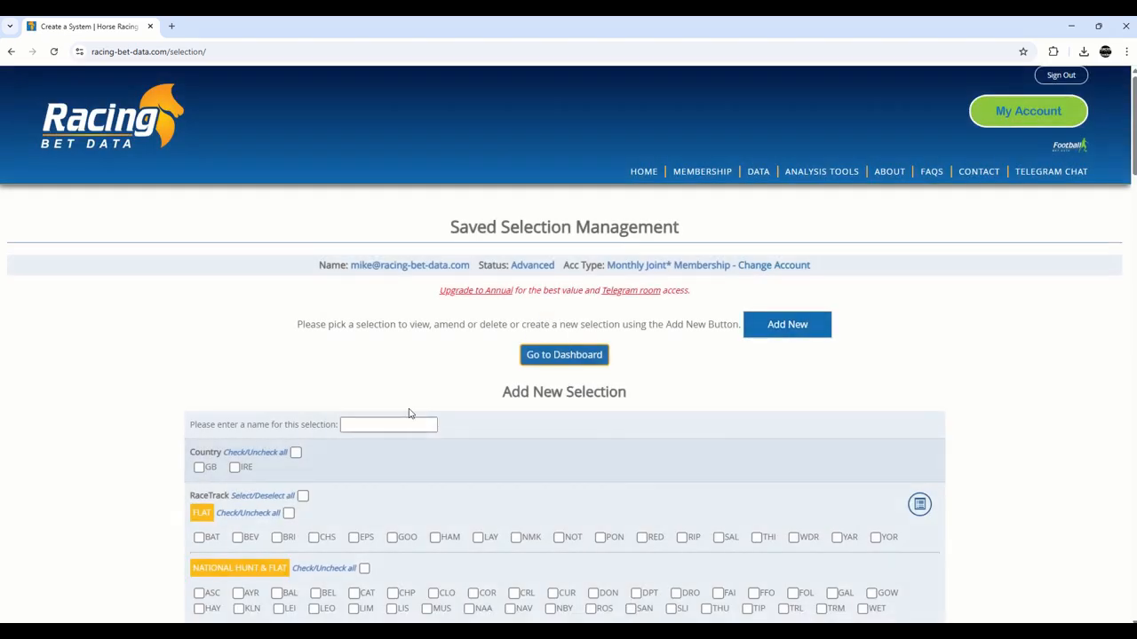
scroll(409, 413, "down", 2)
left_click(391, 302)
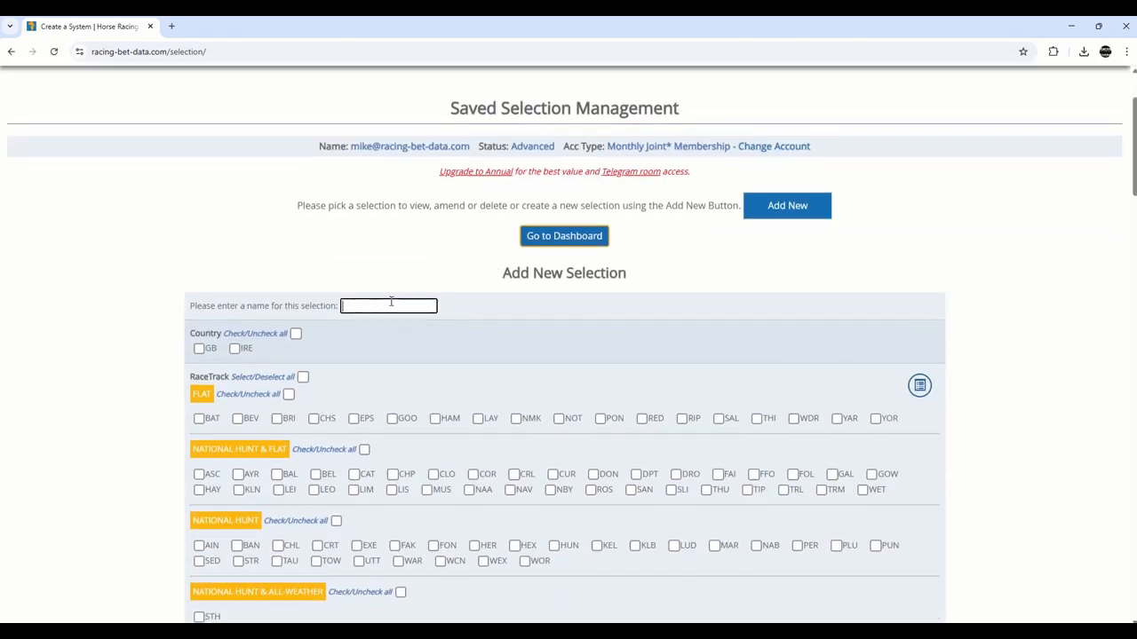
type("6yoLTO1WDR")
Step: Include both countries, GB and IRE, in the selection and choose only the WDR flat racetrack
scroll(494, 347, "down", 1)
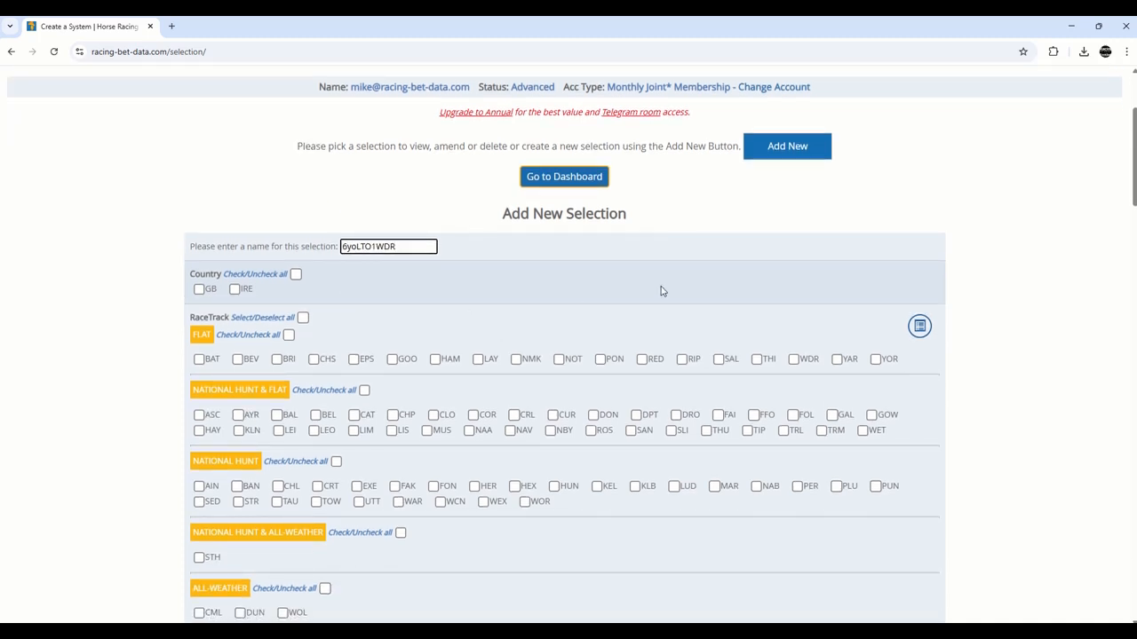
left_click(296, 275)
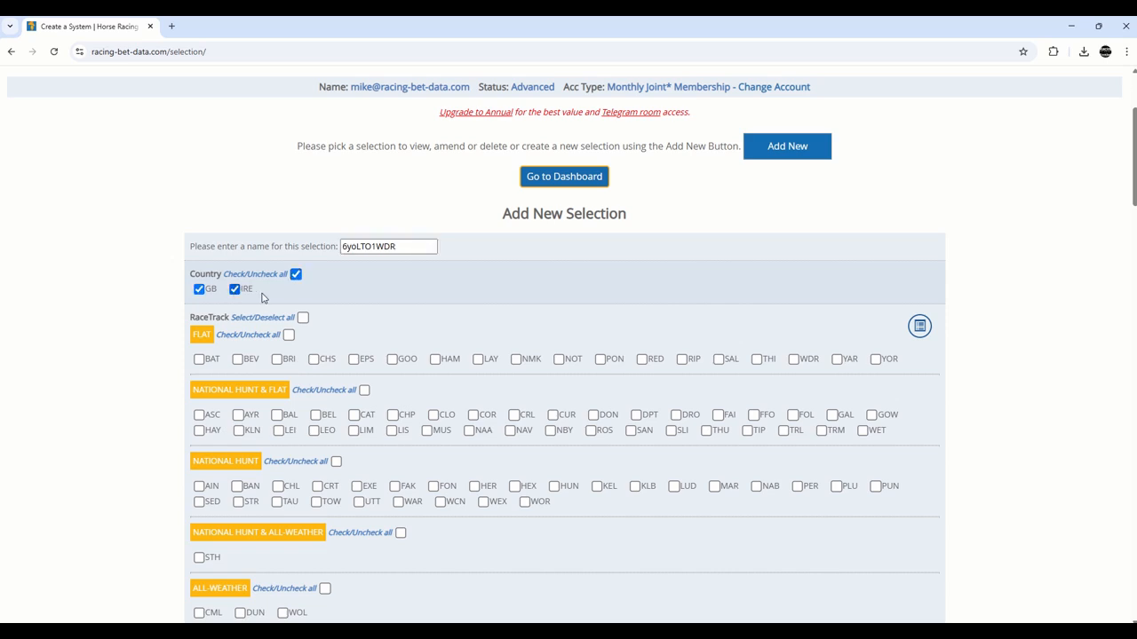
scroll(471, 291, "down", 1)
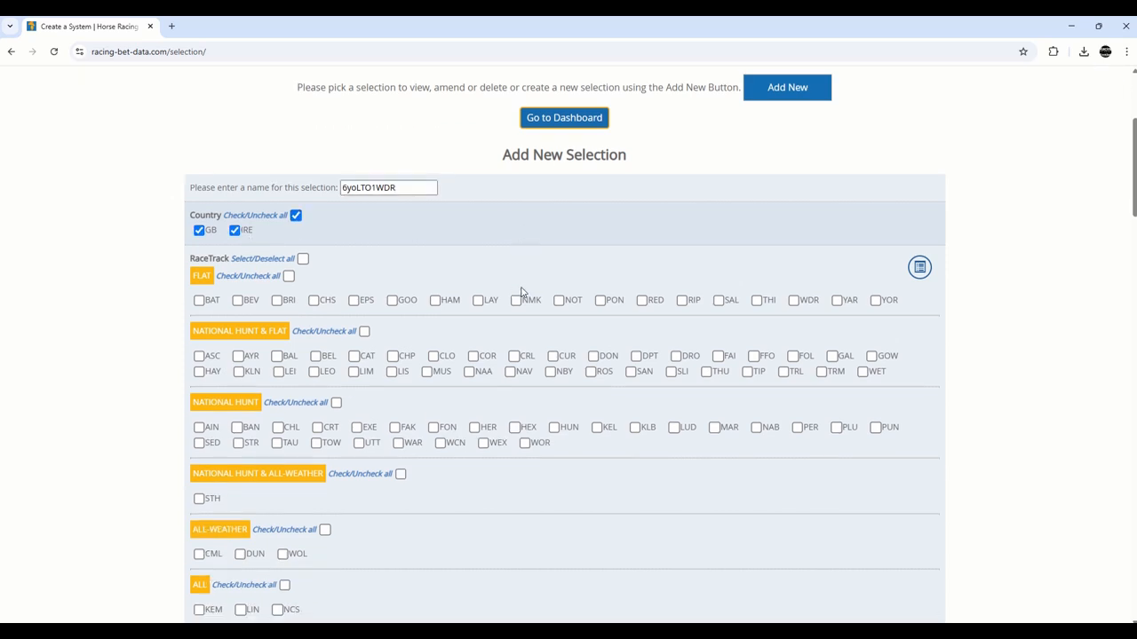
left_click(794, 300)
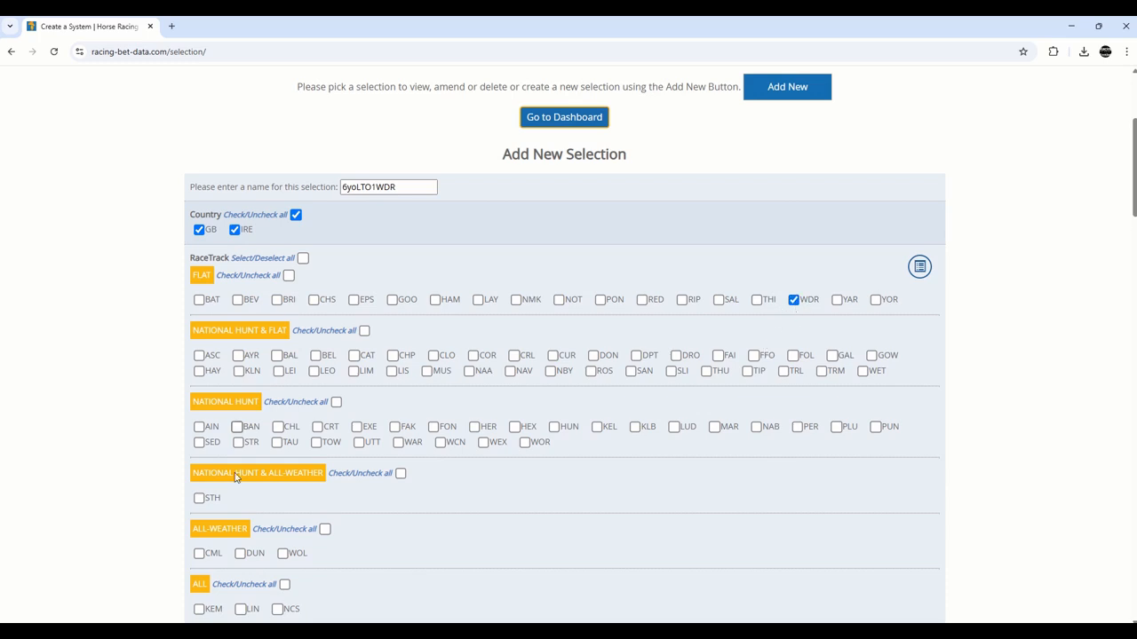
Step: Look up the WDR abbreviation in the key of racetracks, then close the key
scroll(293, 391, "down", 2)
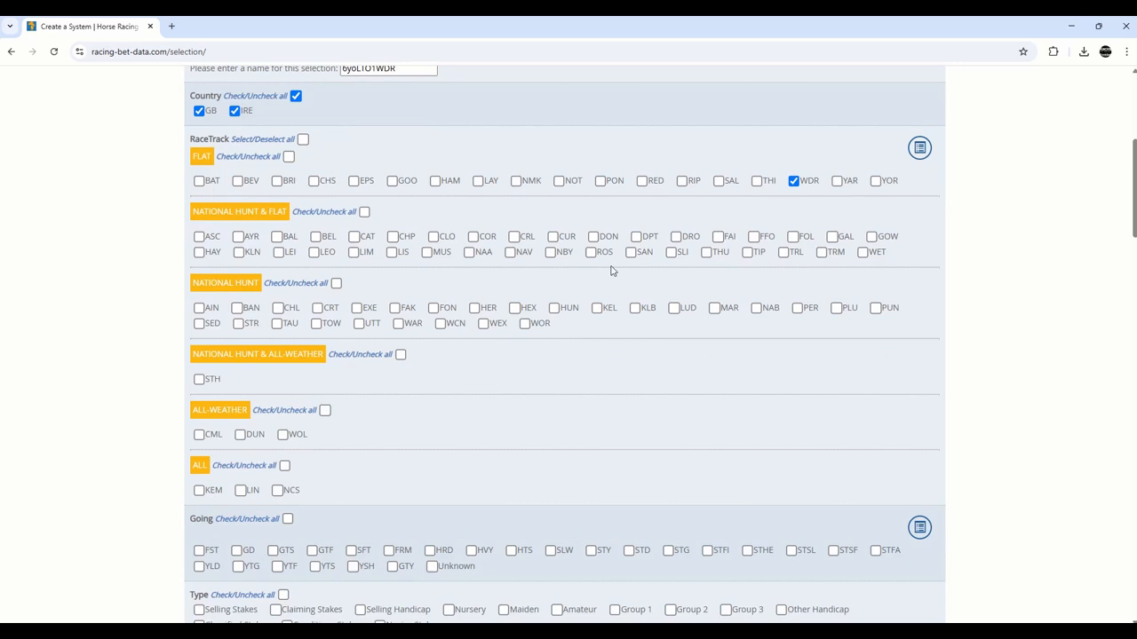
left_click(920, 149)
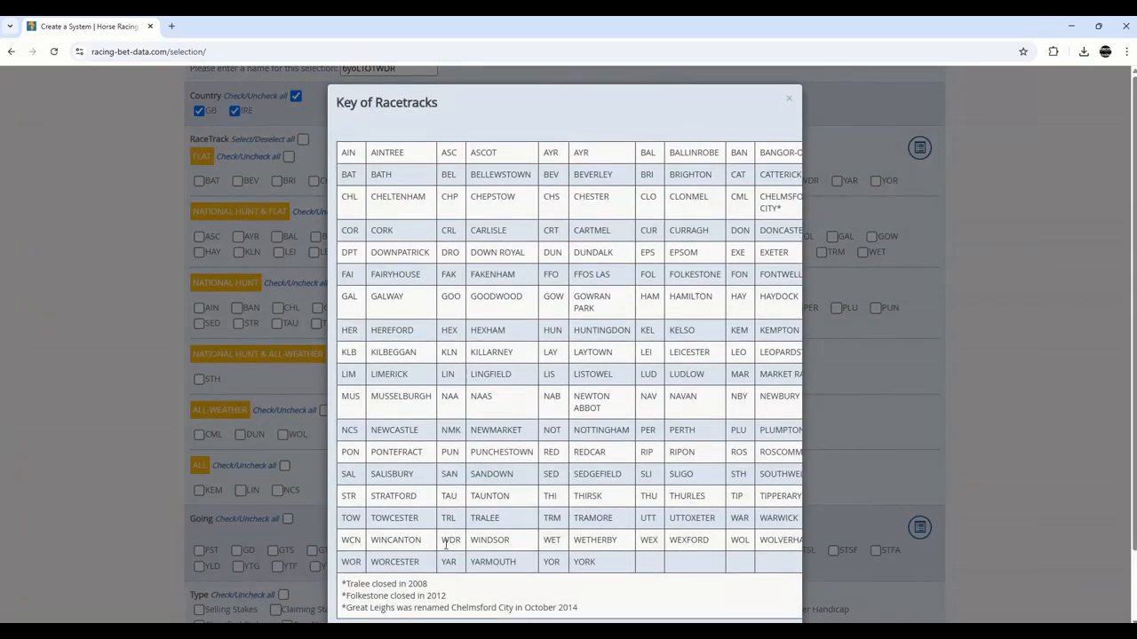
left_click_drag(444, 540, 509, 545)
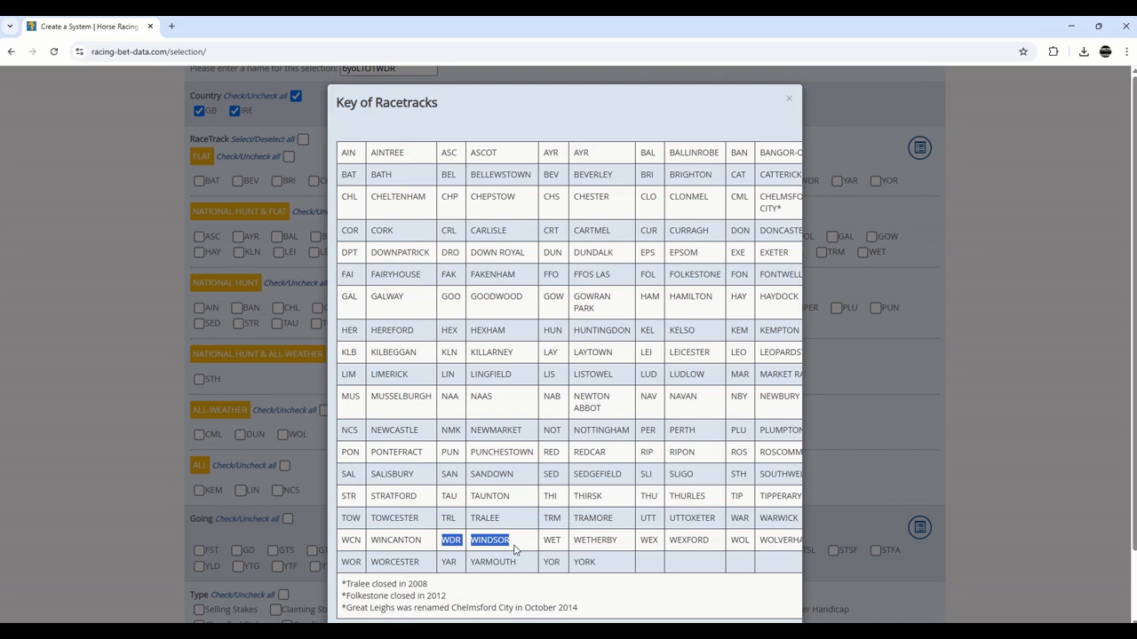
left_click(898, 426)
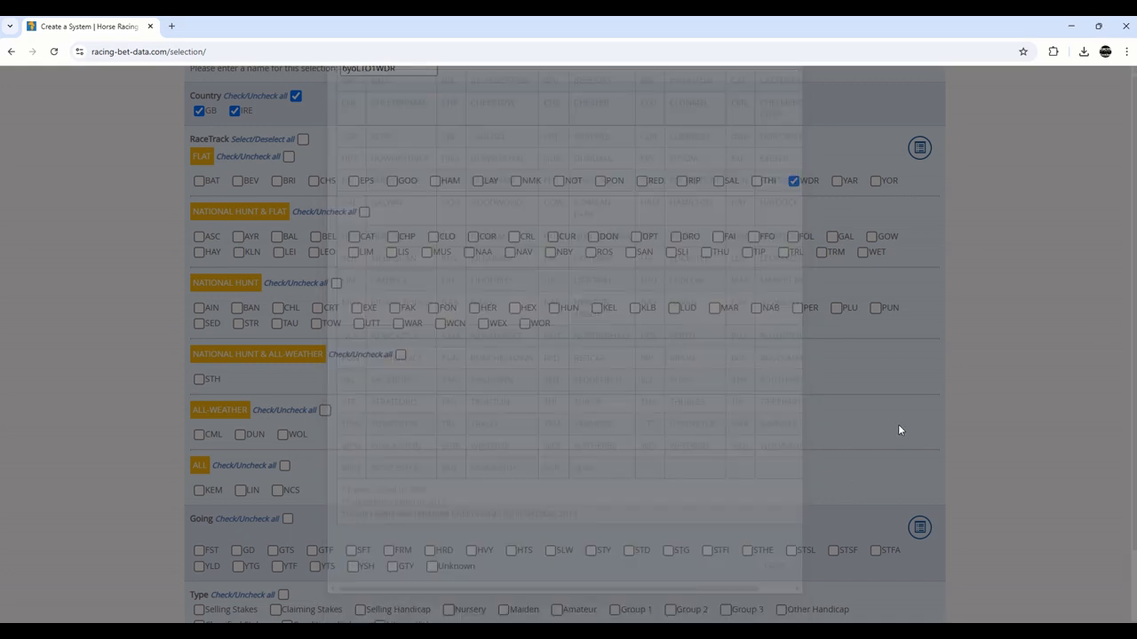
Step: View the key of going abbreviations and close it
scroll(812, 399, "down", 3)
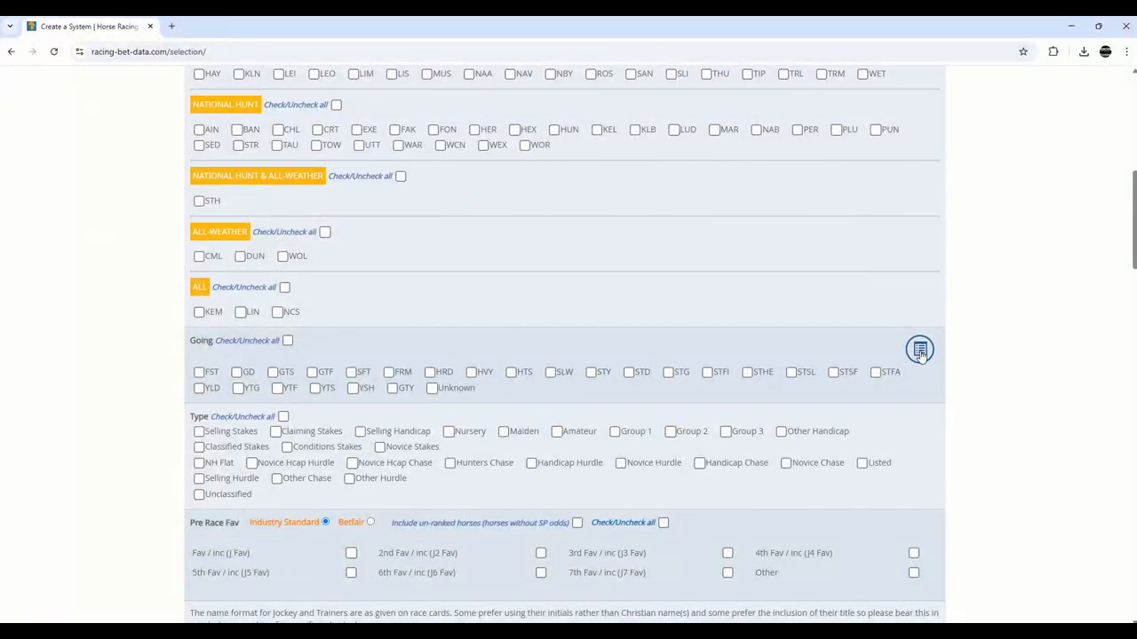
left_click(919, 350)
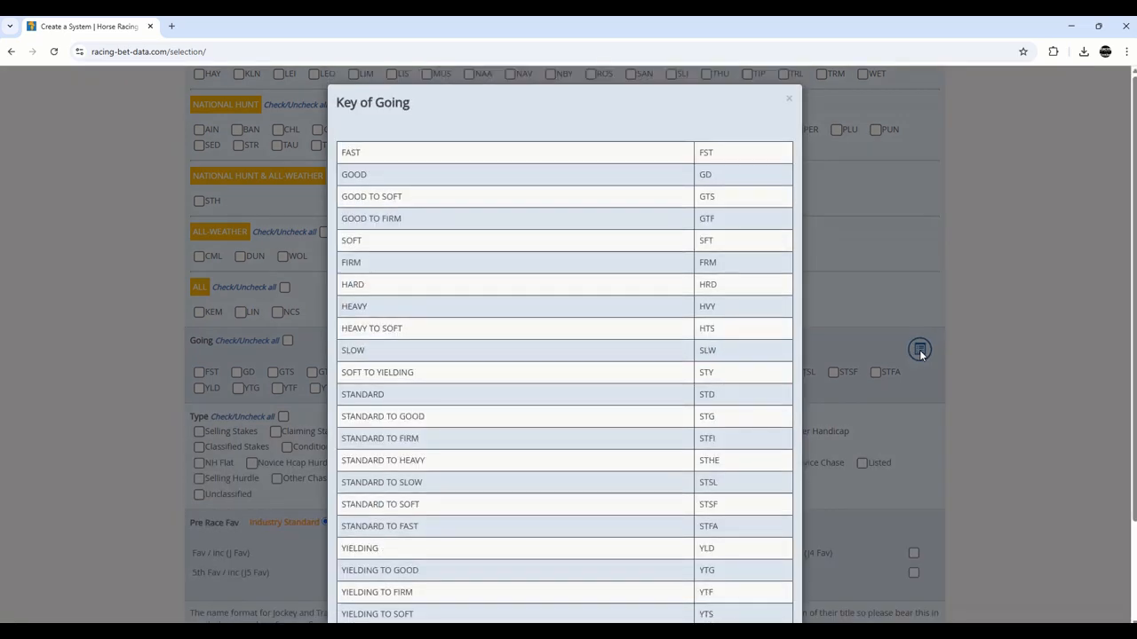
left_click(880, 315)
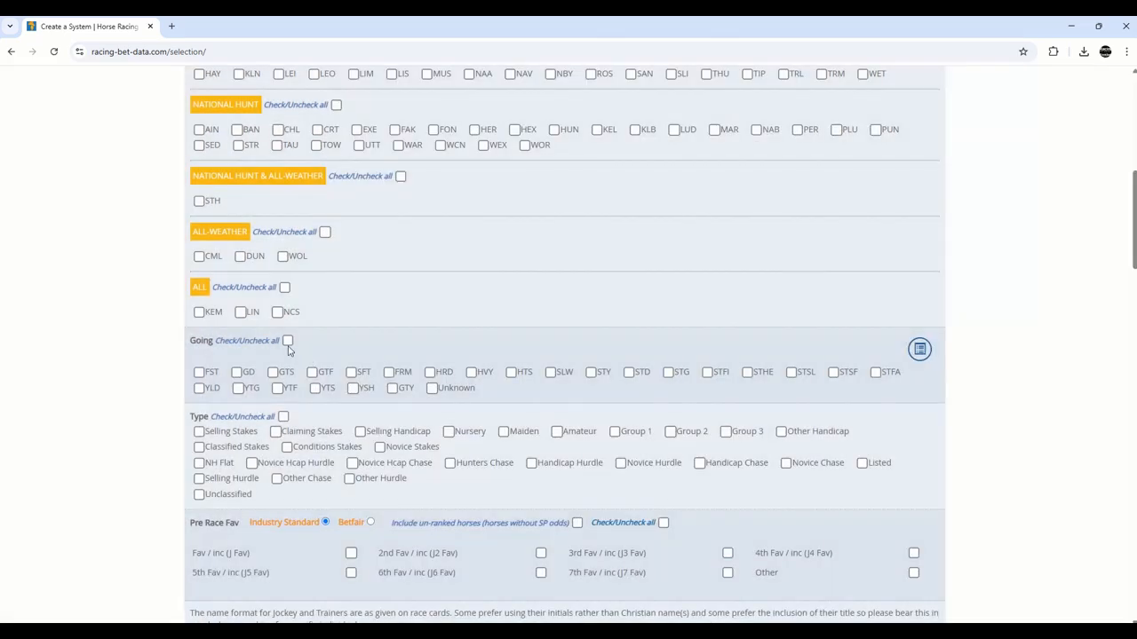
Step: Include all going conditions, all race types and all pre-race favourite ranks, including un-ranked horses
left_click(287, 342)
left_click(282, 416)
scroll(478, 427, "down", 1)
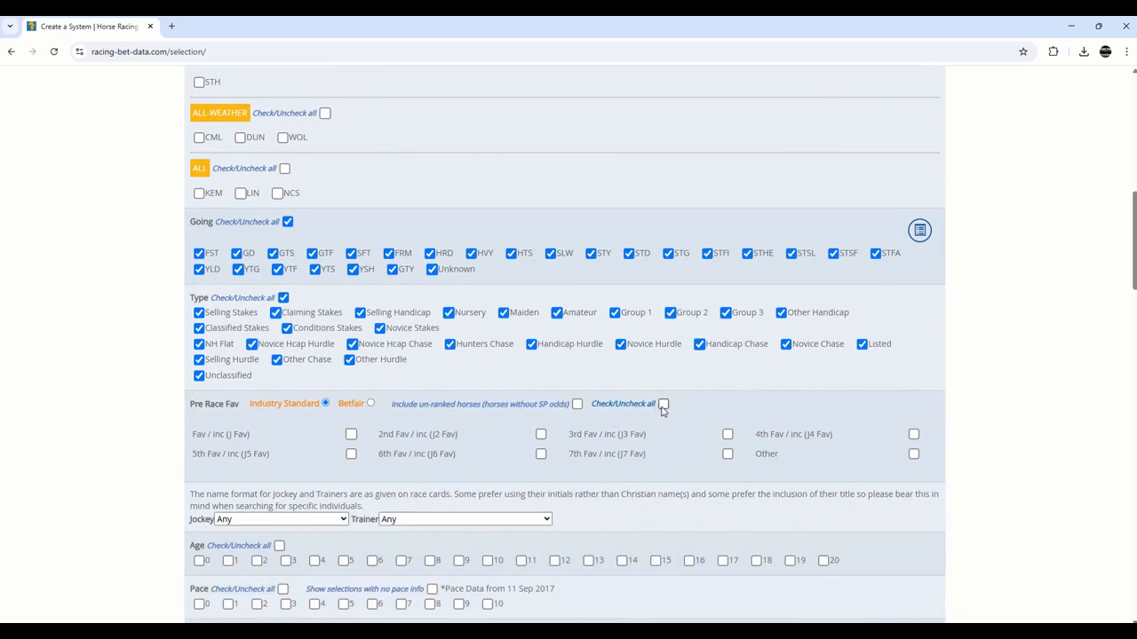
left_click(663, 404)
Step: Restrict the age filter to 6 and include all pace values plus selections with no pace info
scroll(611, 434, "down", 1)
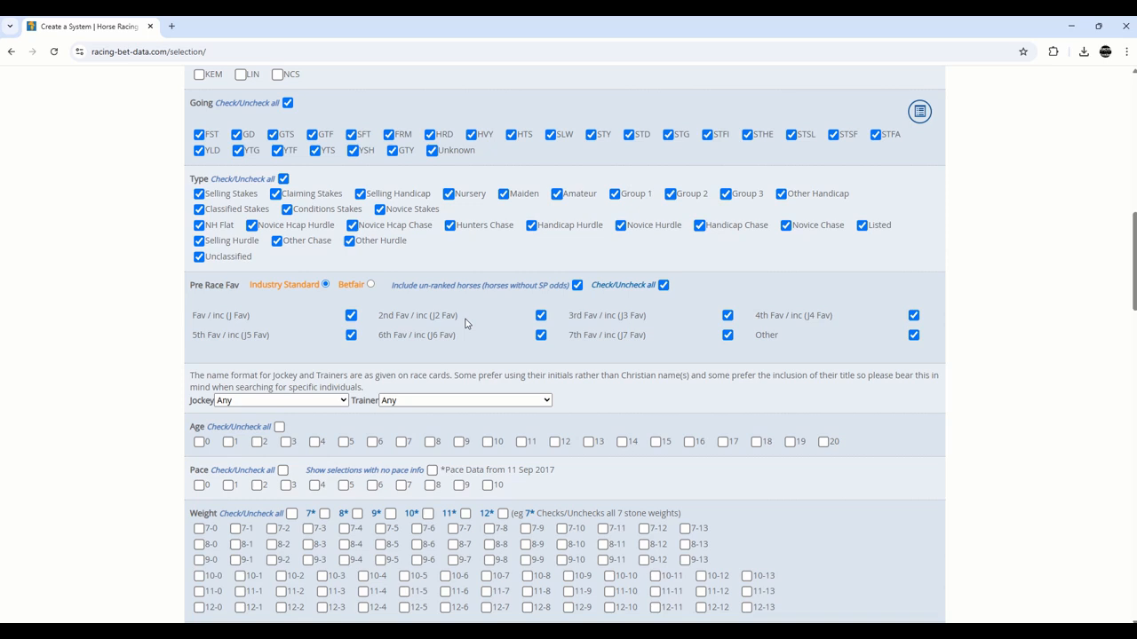
scroll(373, 329, "down", 2)
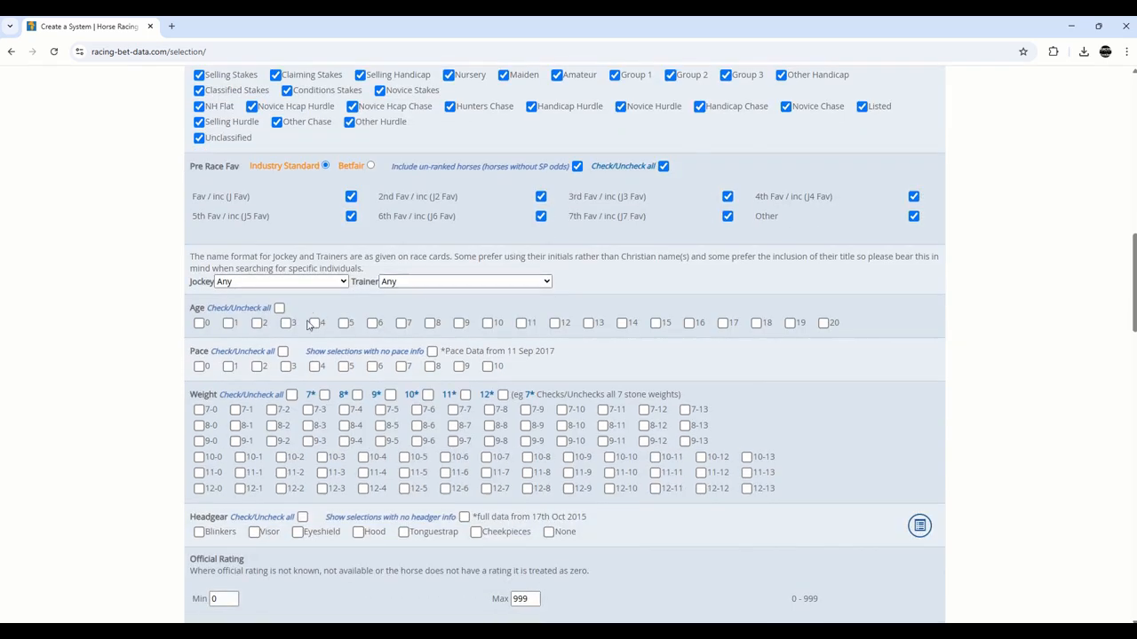
left_click(372, 323)
left_click(283, 352)
left_click(432, 351)
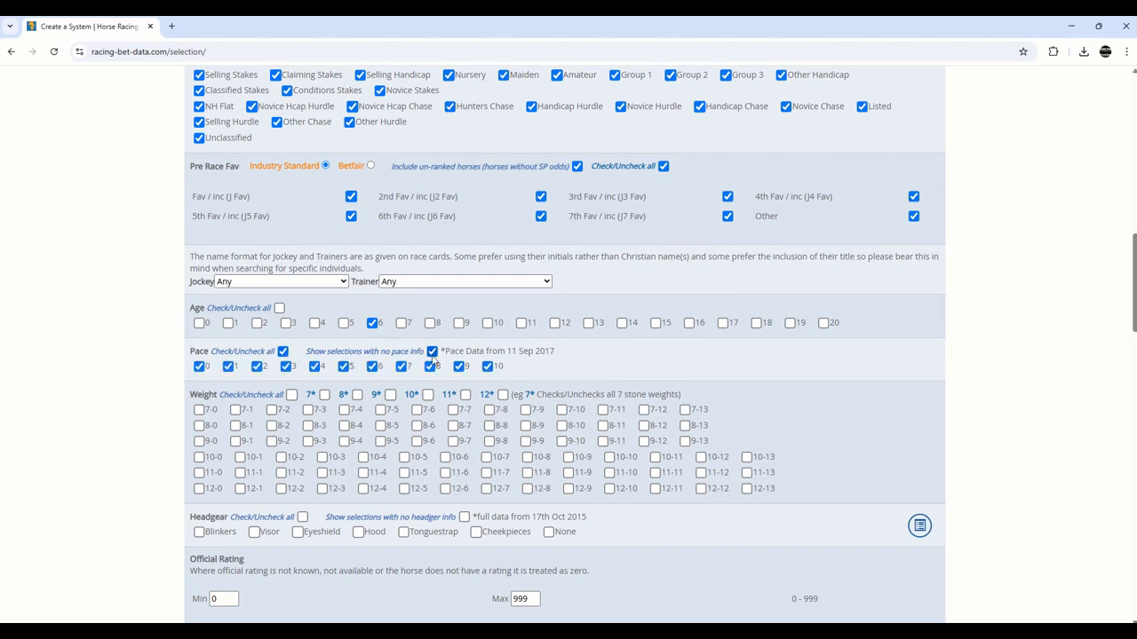
Step: Include all weights and all headgear options, including selections with no headgear info
scroll(373, 311, "down", 2)
left_click(292, 218)
scroll(302, 231, "down", 1)
left_click(302, 219)
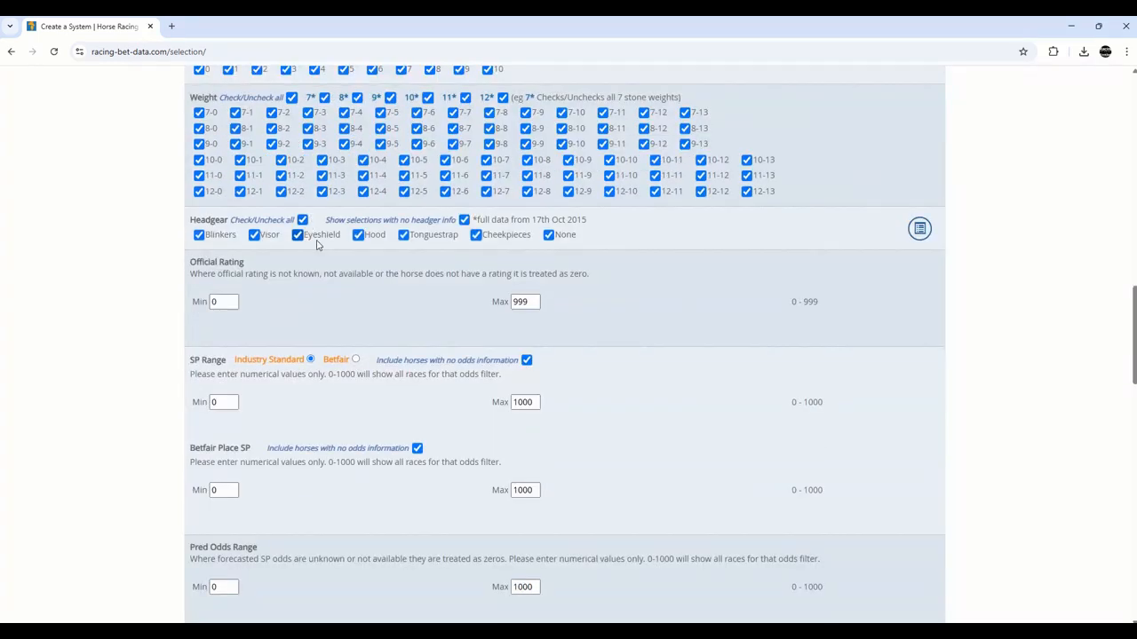
Step: Include all race distances and all classes, including selections with no class info
scroll(328, 266, "down", 2)
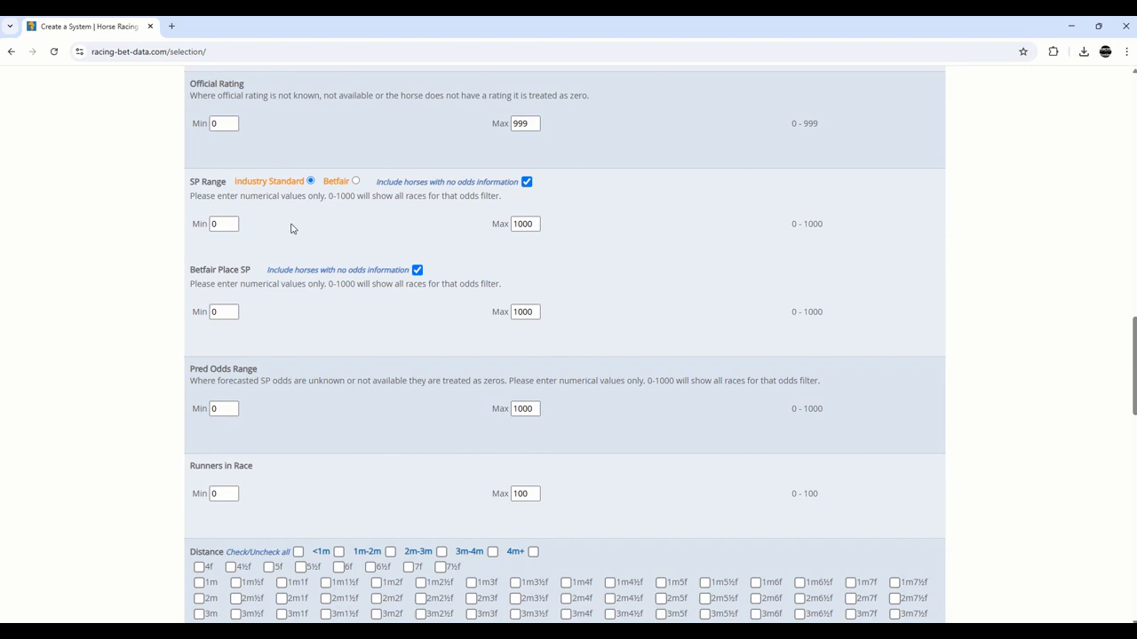
scroll(293, 266, "down", 3)
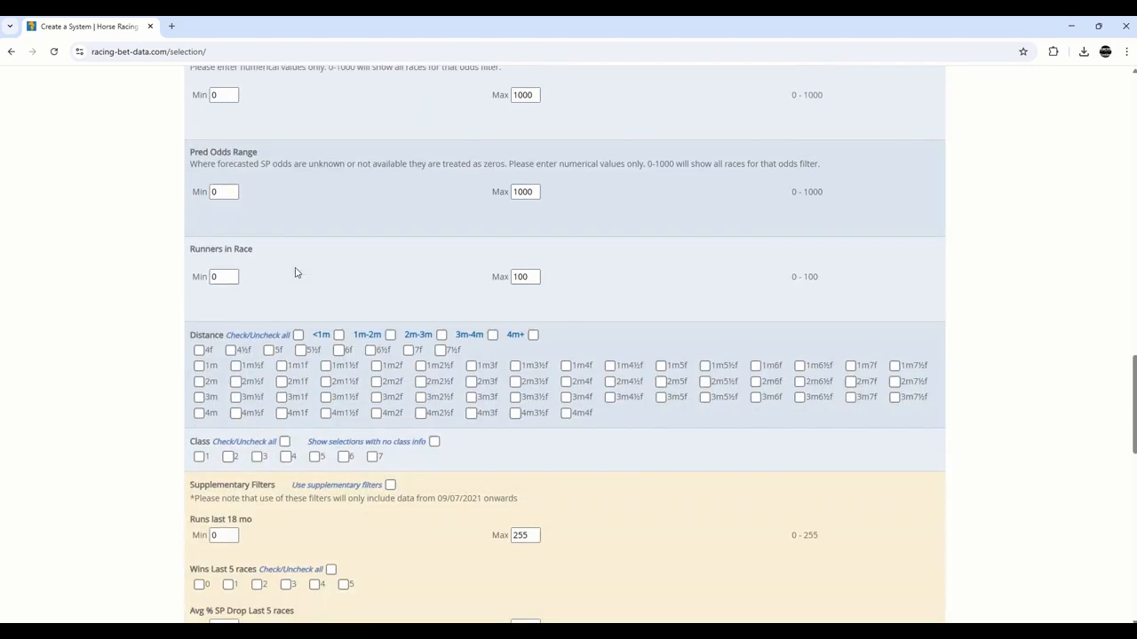
scroll(295, 273, "down", 1)
left_click(298, 254)
left_click(285, 361)
Step: Enable the supplementary filters, include all counts of wins in the last 5 races, and set last time out position to 1
scroll(451, 360, "down", 2)
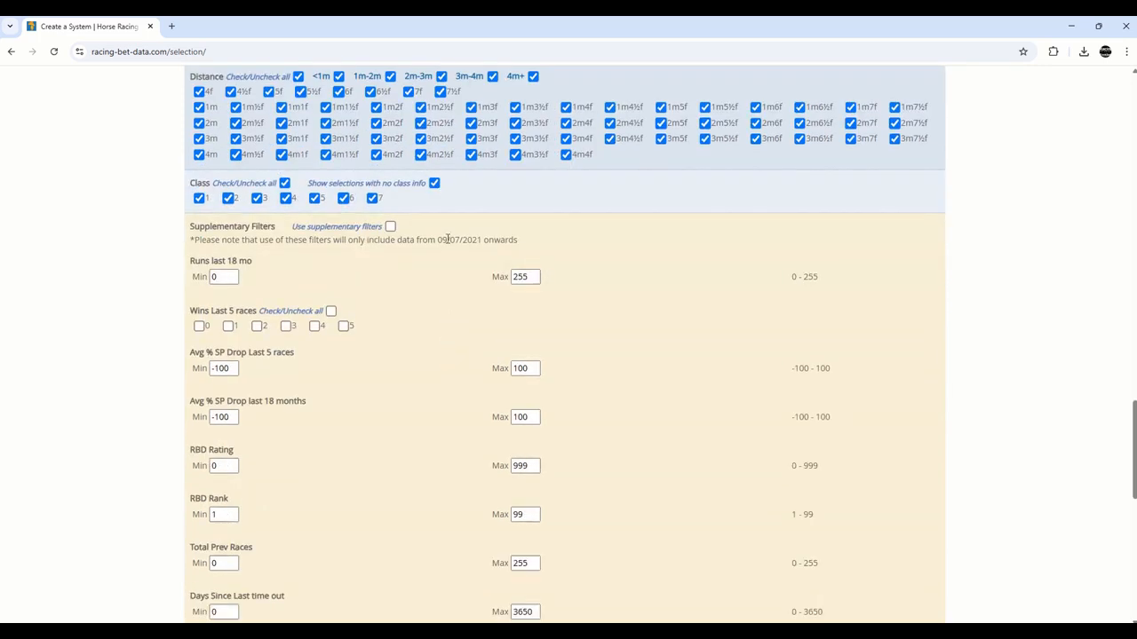
scroll(447, 240, "down", 1)
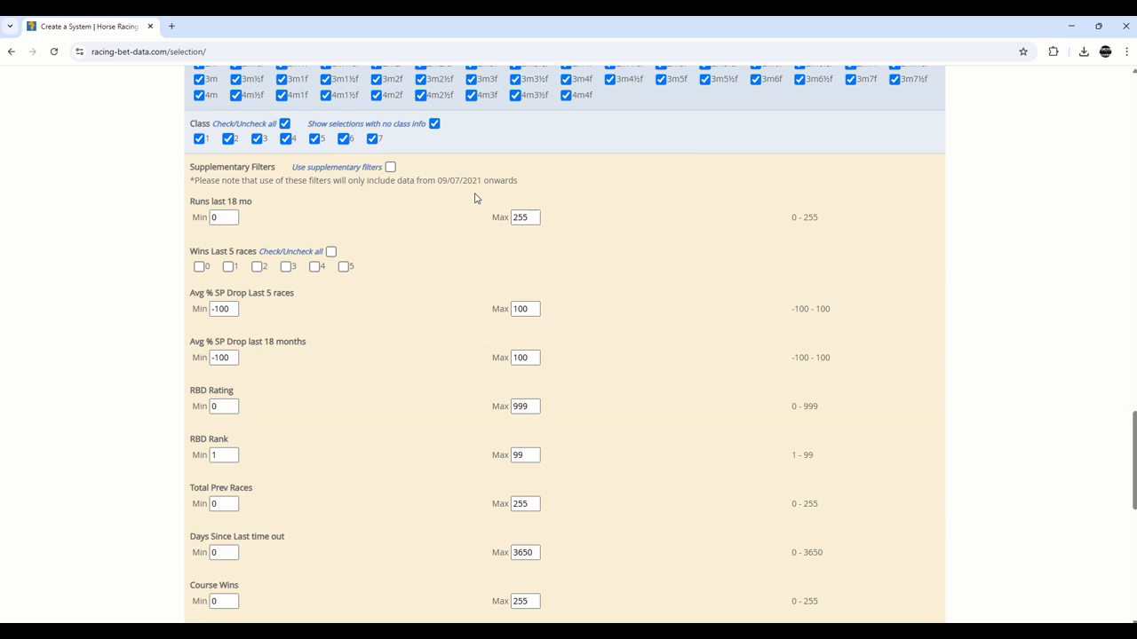
left_click(390, 168)
left_click(330, 253)
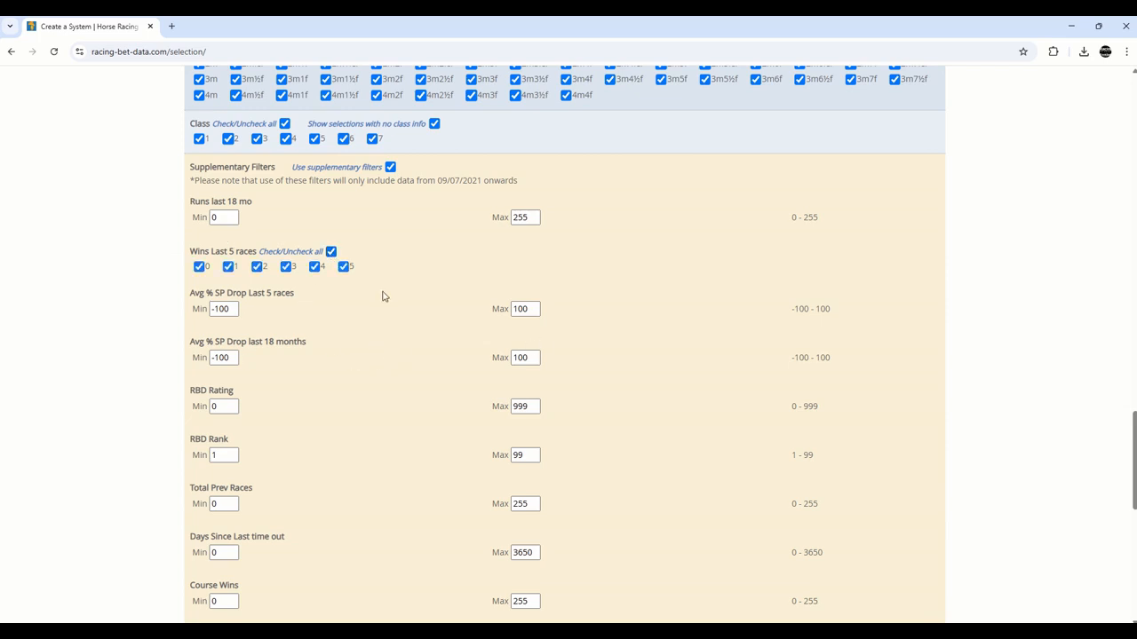
scroll(417, 279, "down", 4)
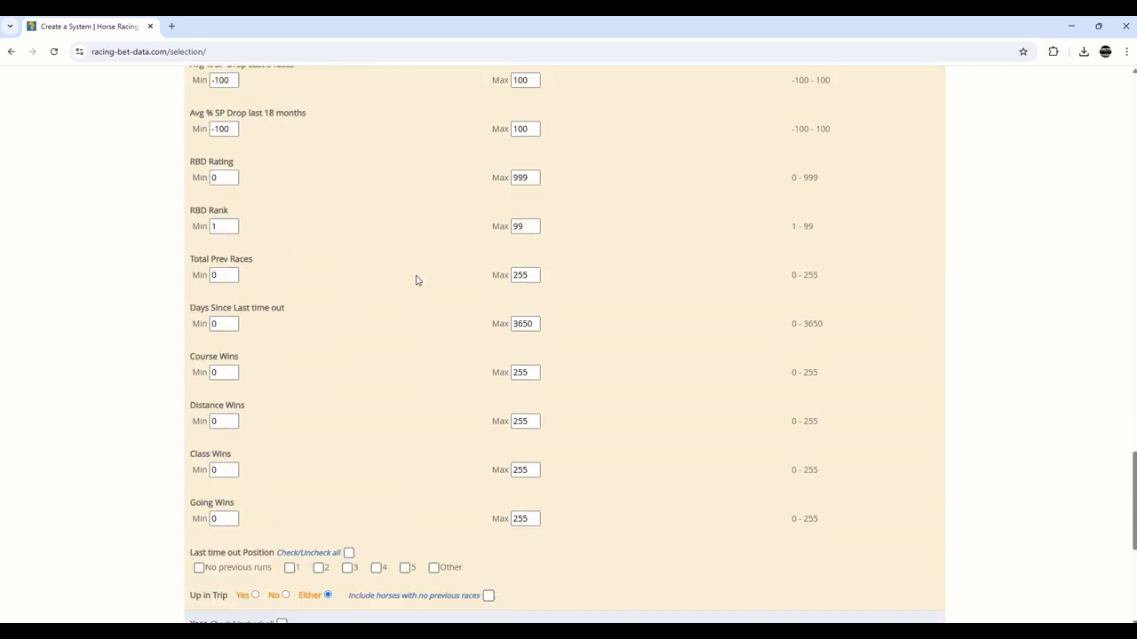
left_click(290, 441)
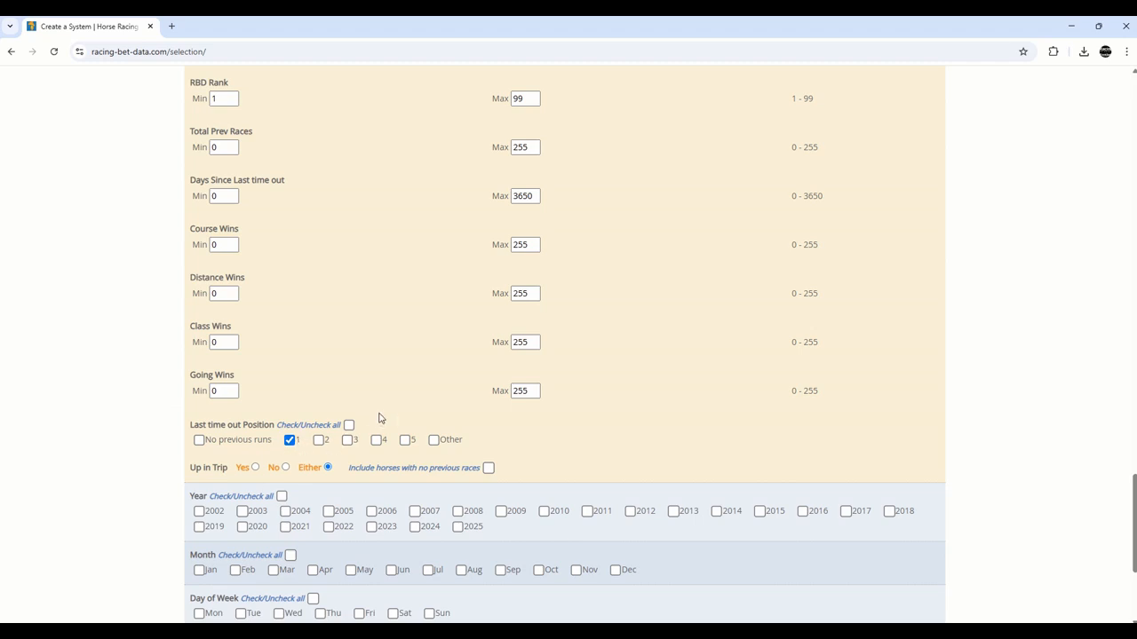
Step: Include all years, months and days of the week, and add the selection to the saved list
scroll(379, 418, "down", 2)
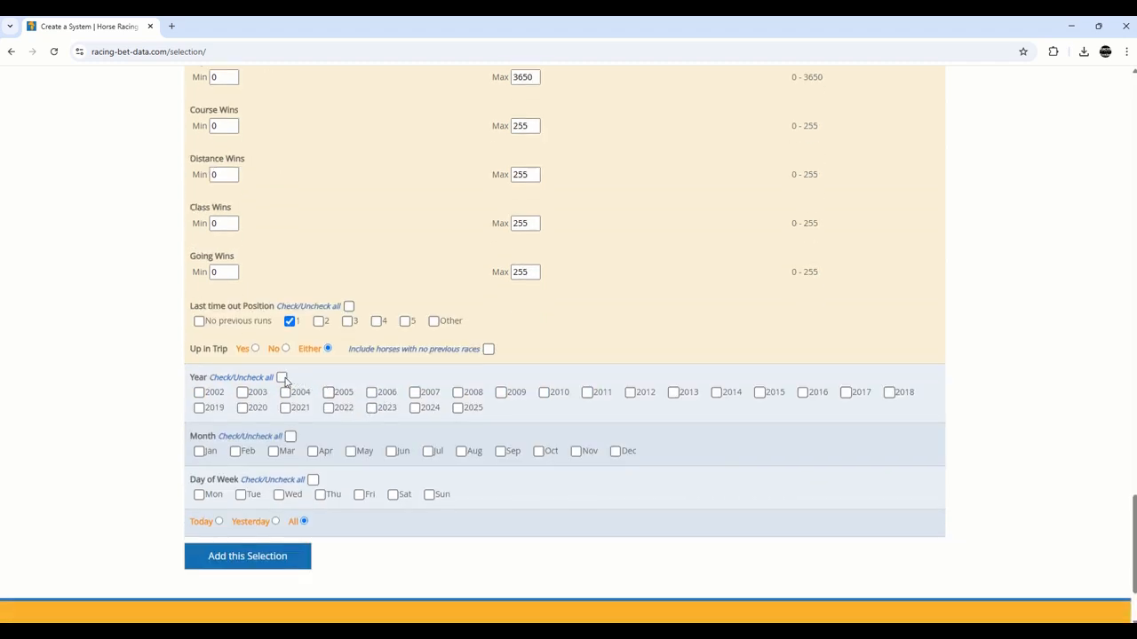
left_click(281, 378)
left_click(290, 436)
left_click(313, 480)
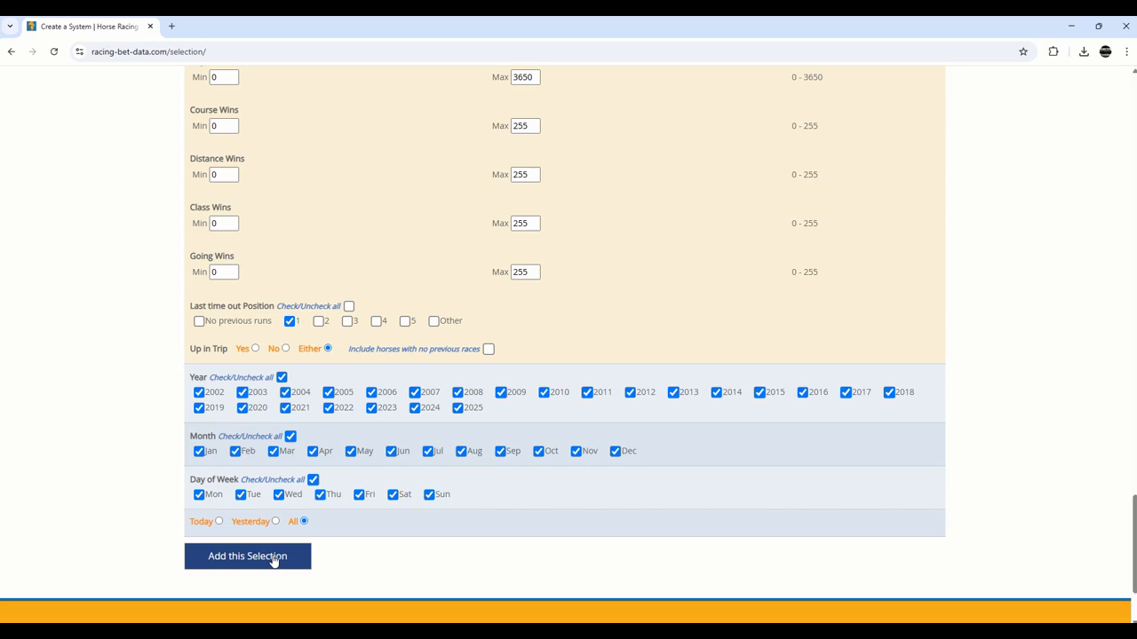
left_click(238, 556)
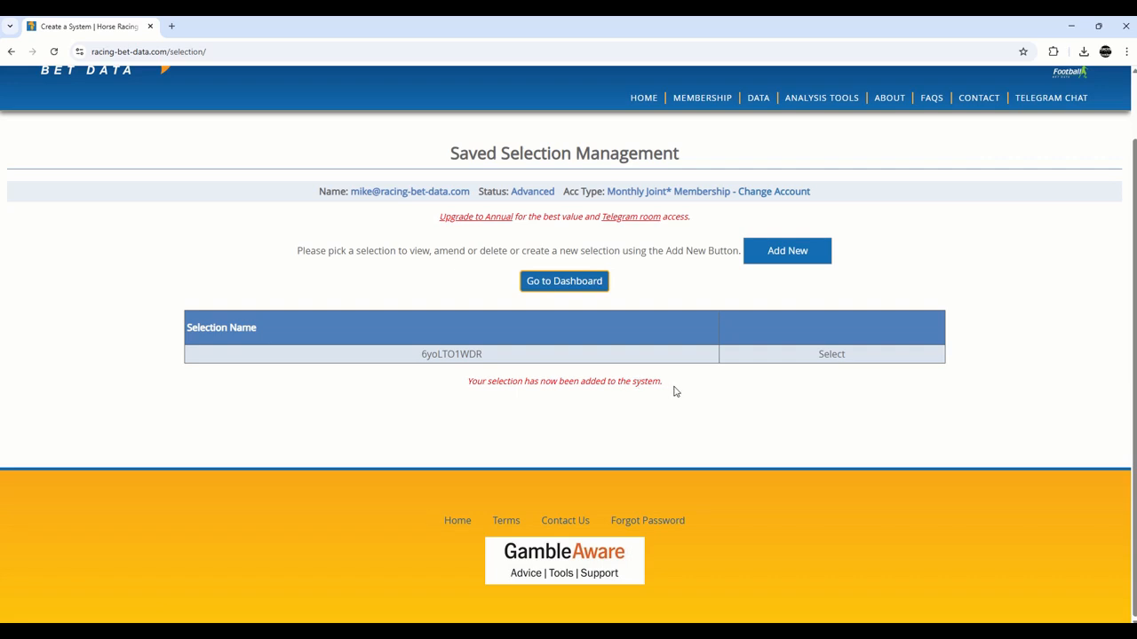
Step: Go to the Data Dashboard and apply the saved selection 6yoLTO1WDR
left_click(572, 282)
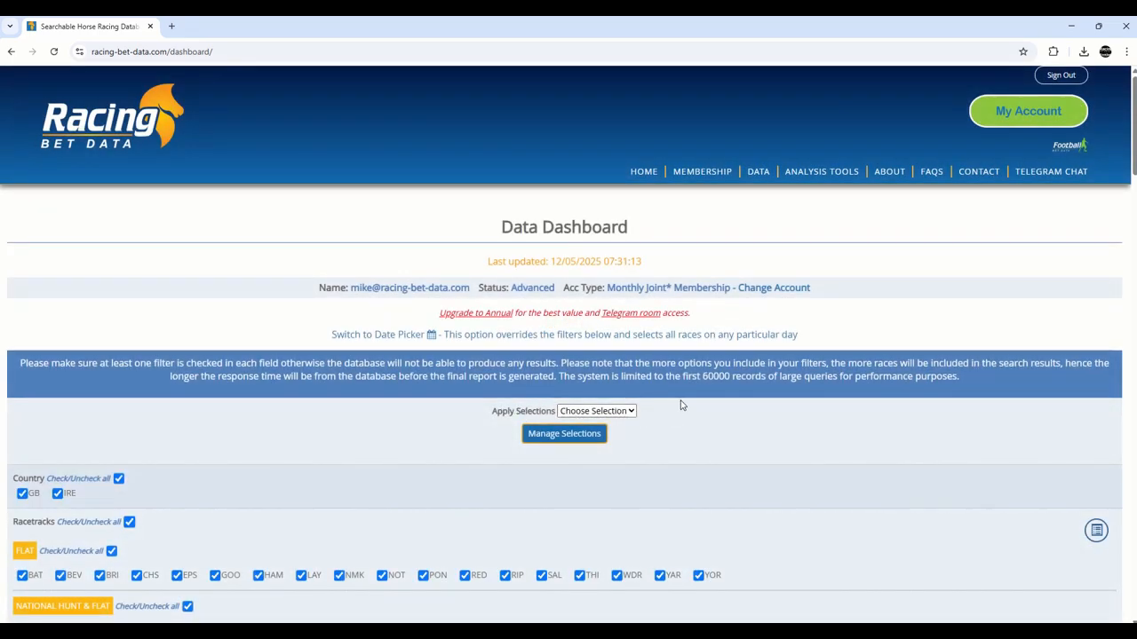
scroll(639, 330, "down", 2)
left_click(628, 296)
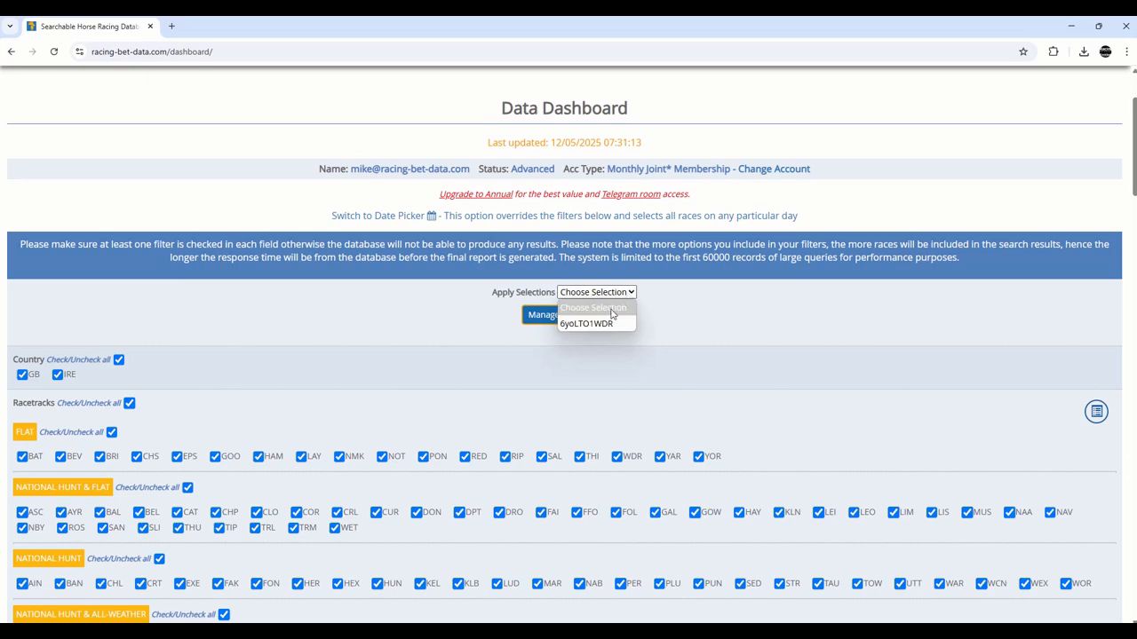
left_click(609, 325)
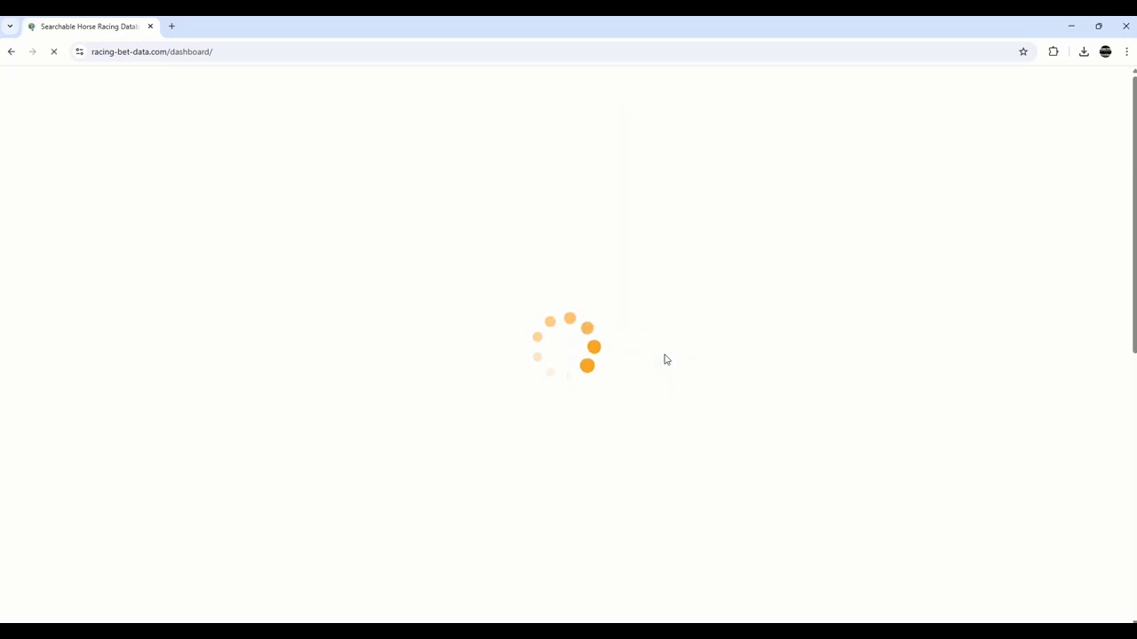
Step: Check the filters applied by the saved selection and submit the Data Dashboard query for all dates
scroll(664, 358, "down", 3)
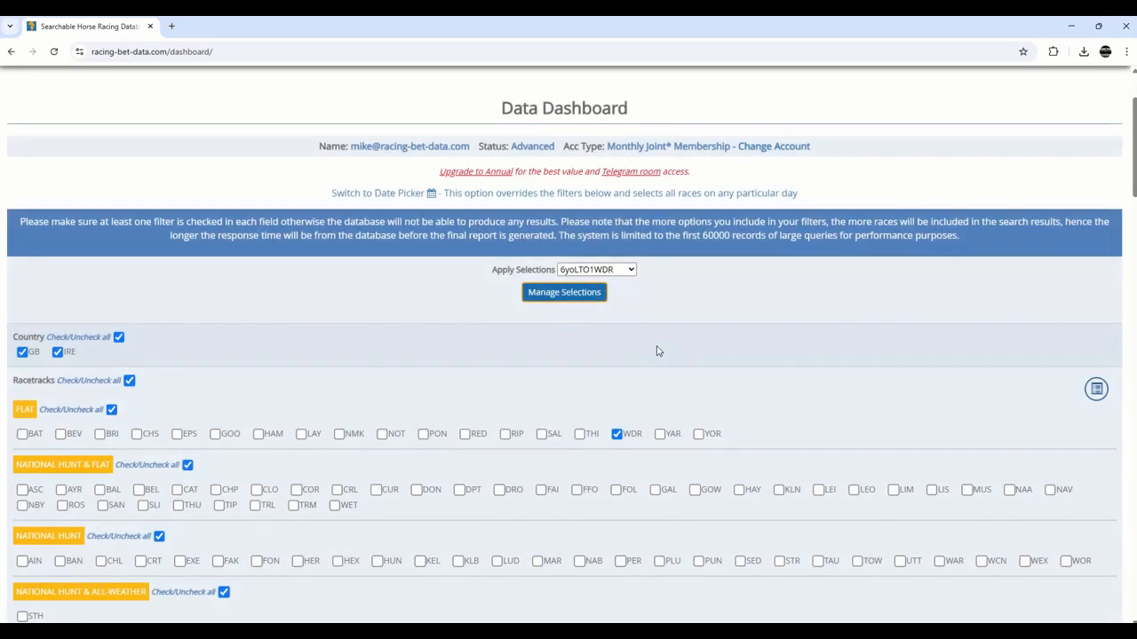
scroll(461, 347, "down", 3)
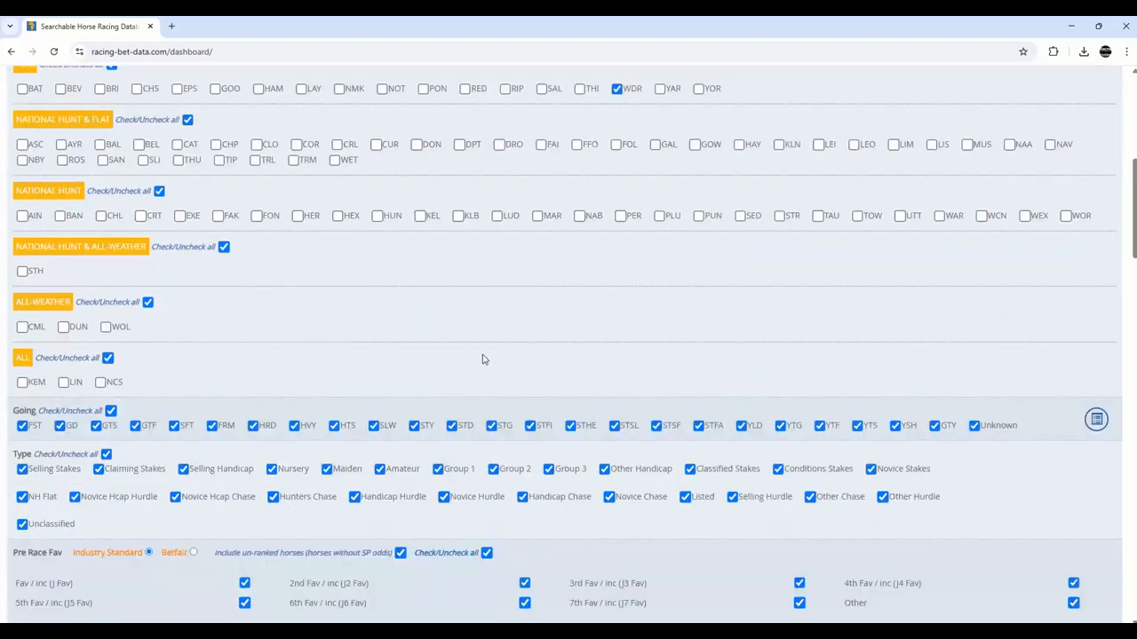
scroll(407, 323, "down", 6)
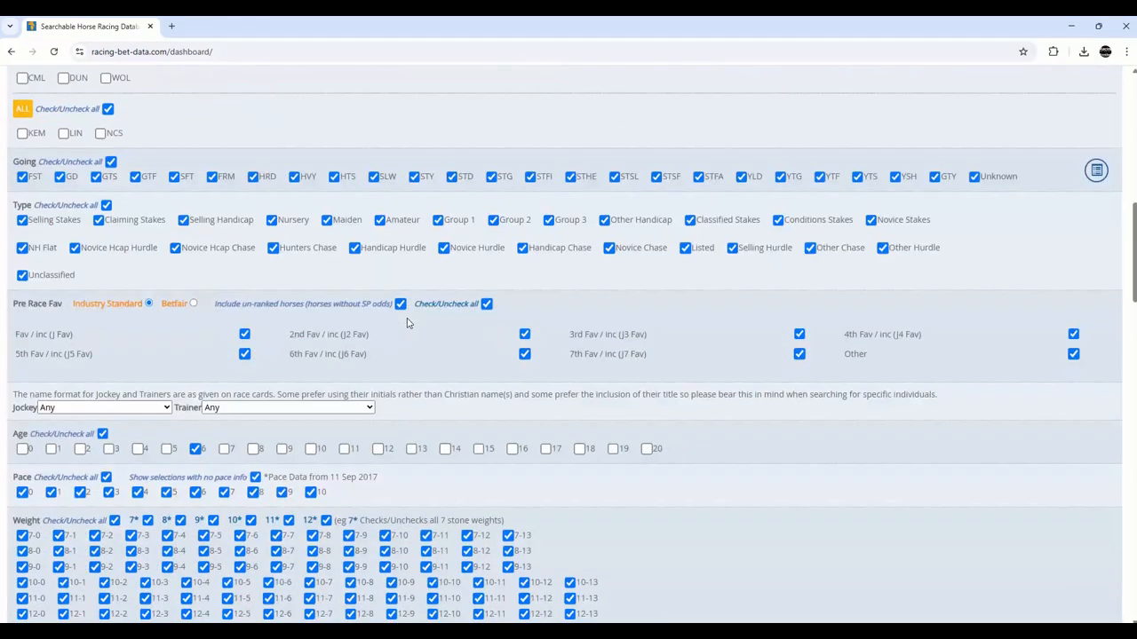
scroll(329, 362, "down", 20)
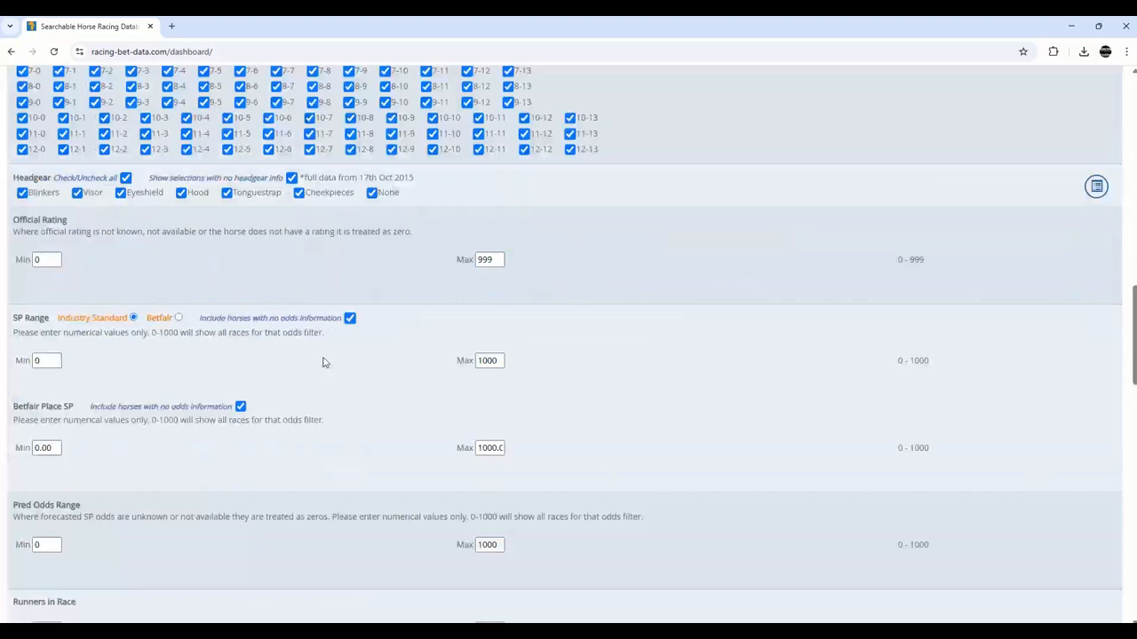
scroll(333, 364, "down", 5)
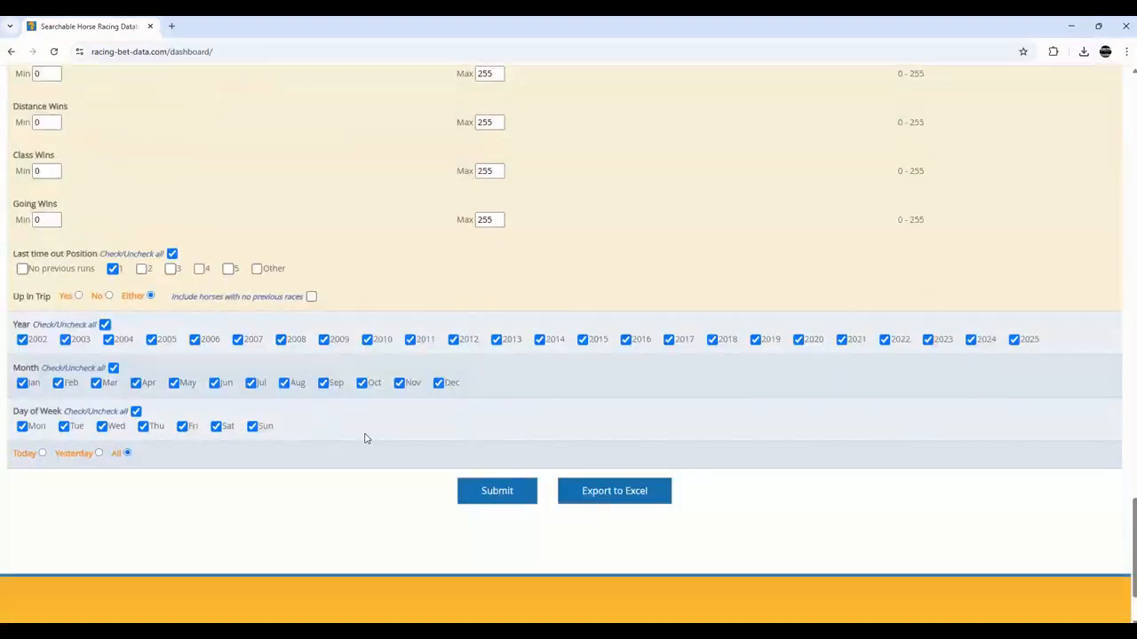
left_click(495, 499)
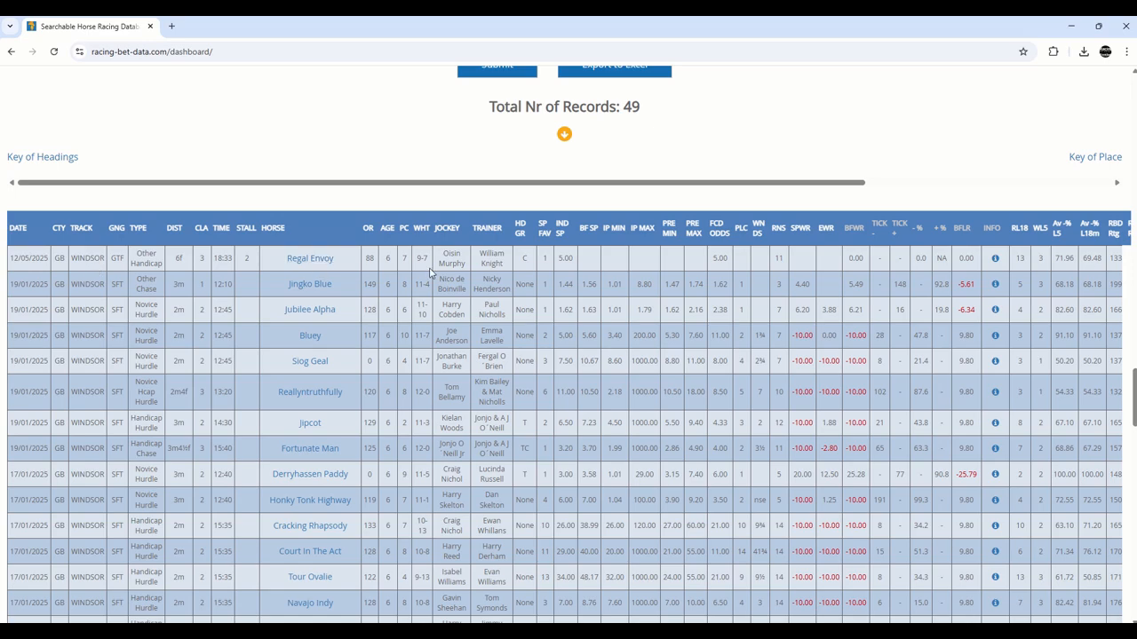
Step: Examine the profitability summary, comparing total races and horses with odds for Industry SP and Betfair SP against the results list
left_click(564, 134)
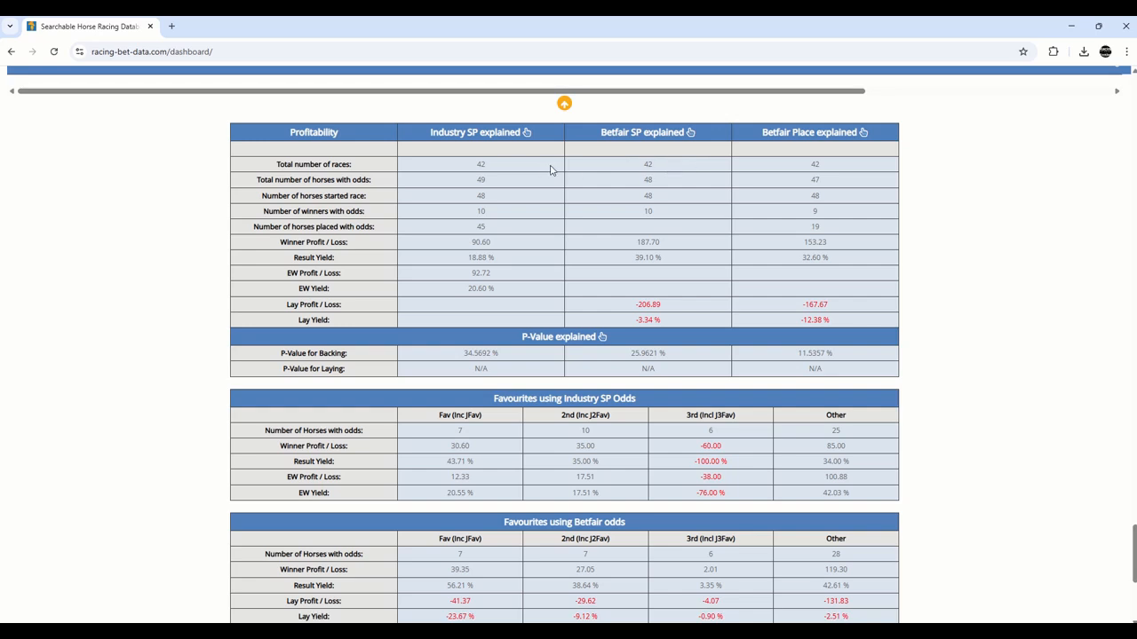
double_click(481, 164)
double_click(480, 180)
double_click(649, 181)
left_click_drag(1129, 553, 1117, 381)
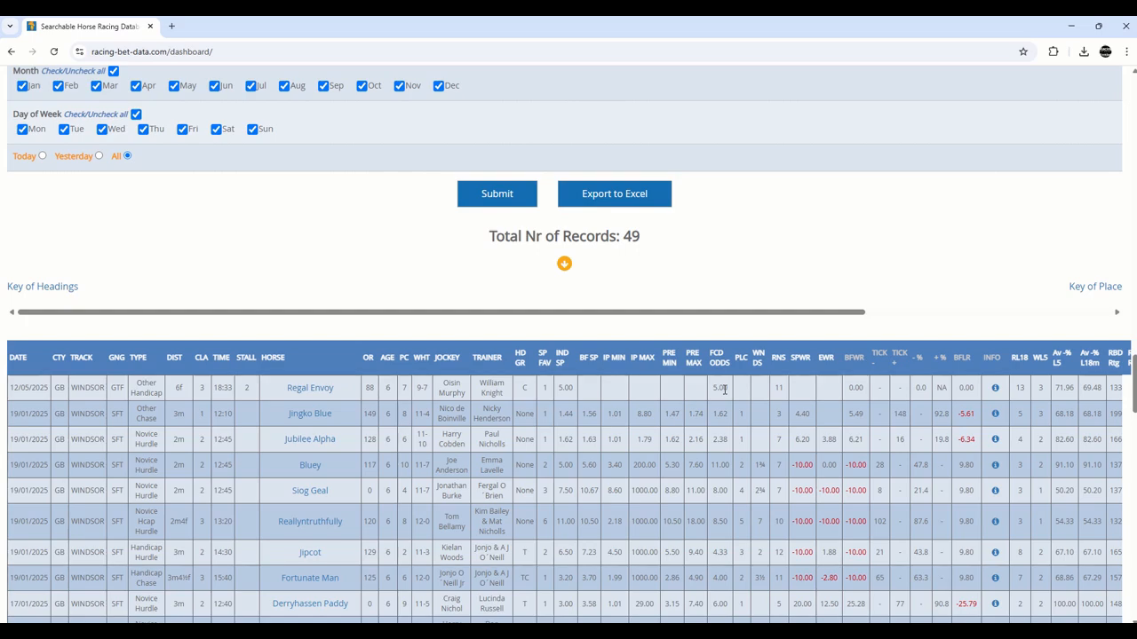
left_click(564, 263)
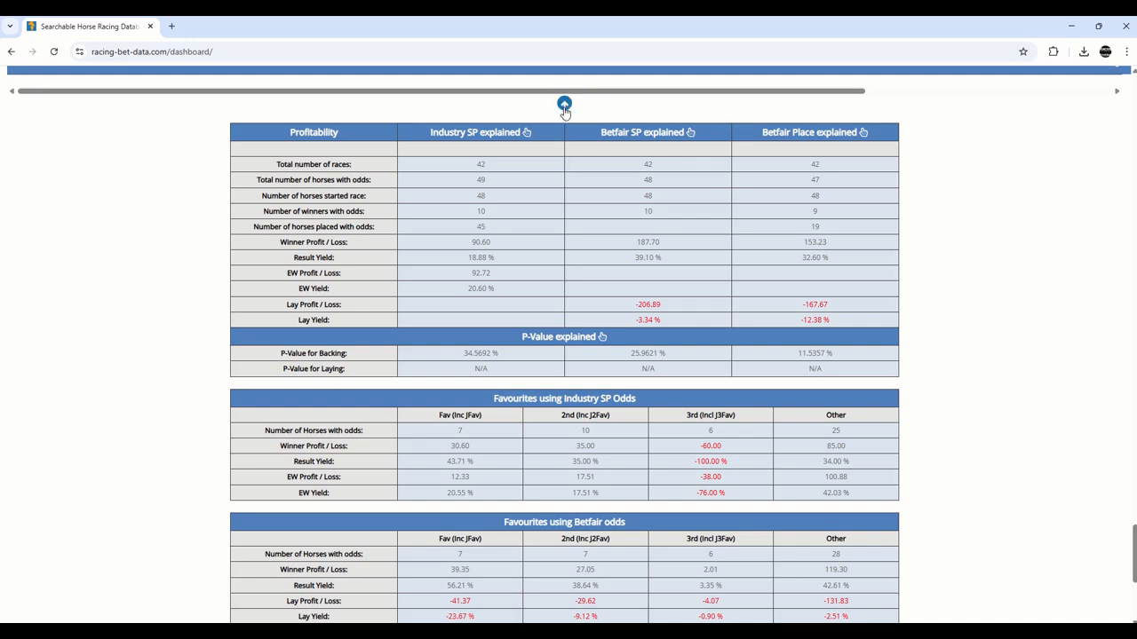
Step: Export the dashboard results to Excel and open the downloaded file RBDResultsNEW (3).xlsx
left_click(564, 106)
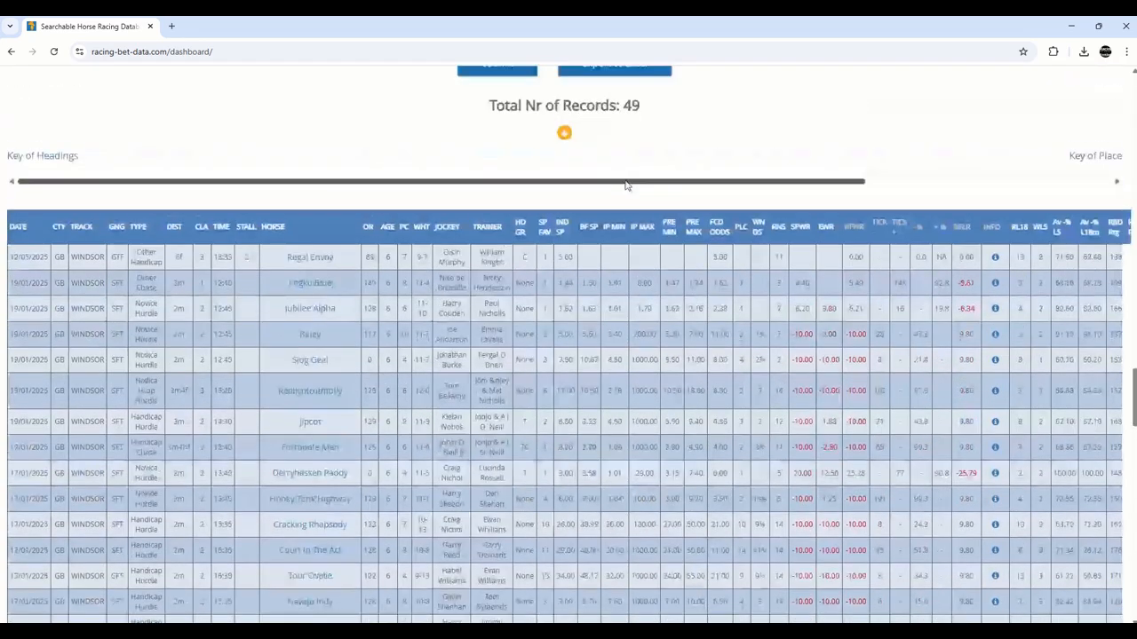
scroll(686, 225, "up", 1)
left_click(642, 184)
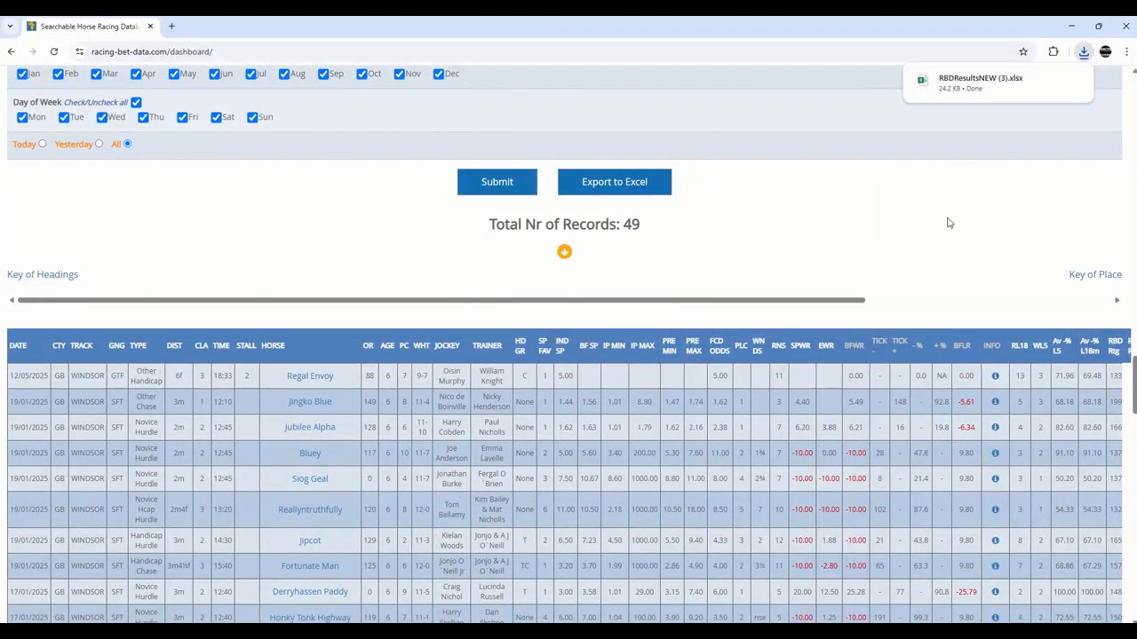
left_click(1006, 92)
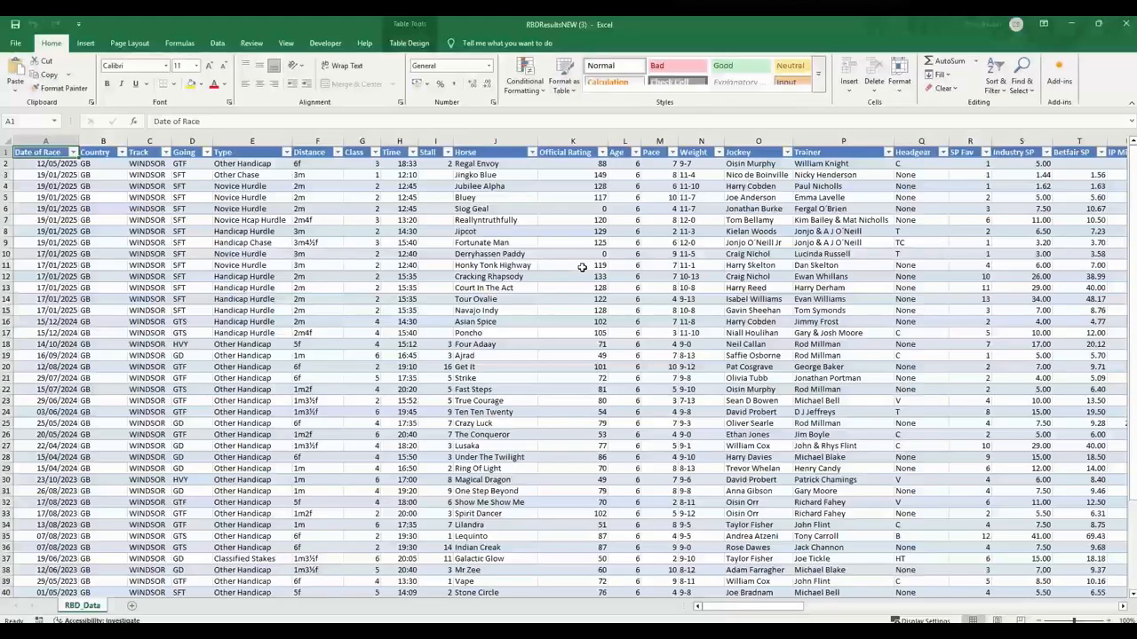
Step: Examine the final columns of the RBD_Data sheet, checking Betfair Place SP for the race in row 3
left_click(577, 266)
left_click_drag(746, 609, 1061, 613)
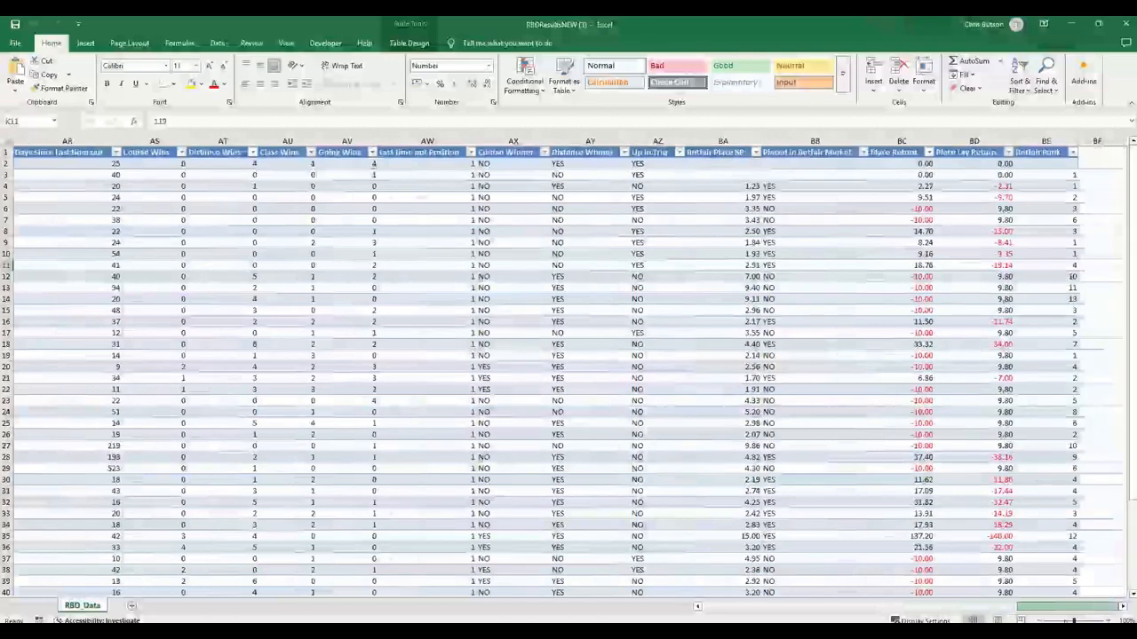
left_click(746, 175)
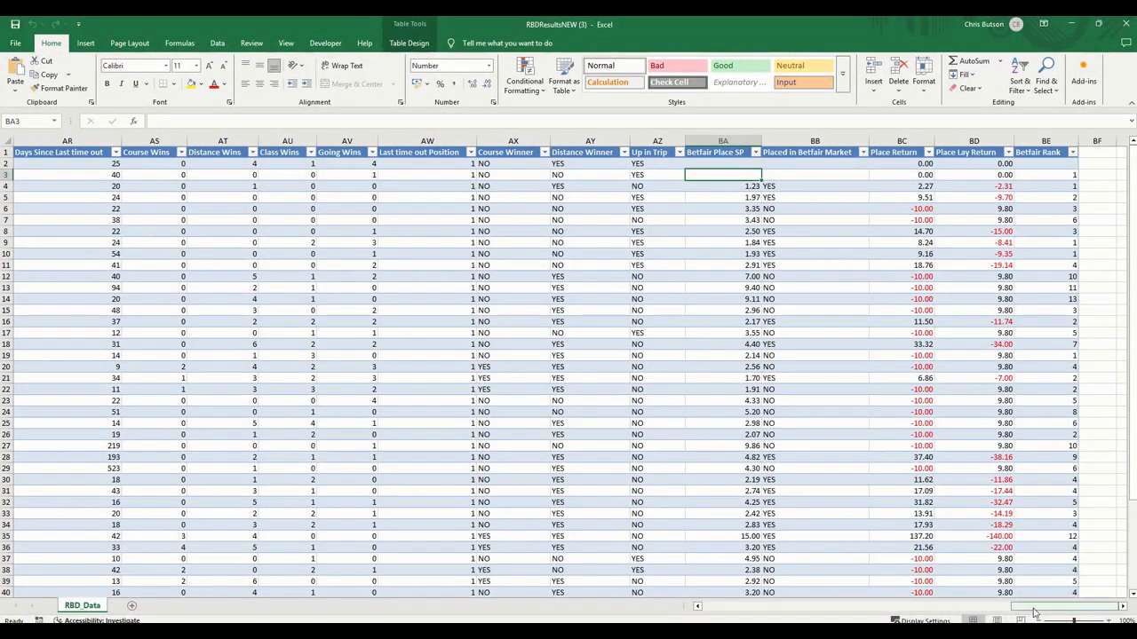
scroll(778, 312, "down", 2)
scroll(778, 312, "down", 6)
scroll(756, 394, "up", 8)
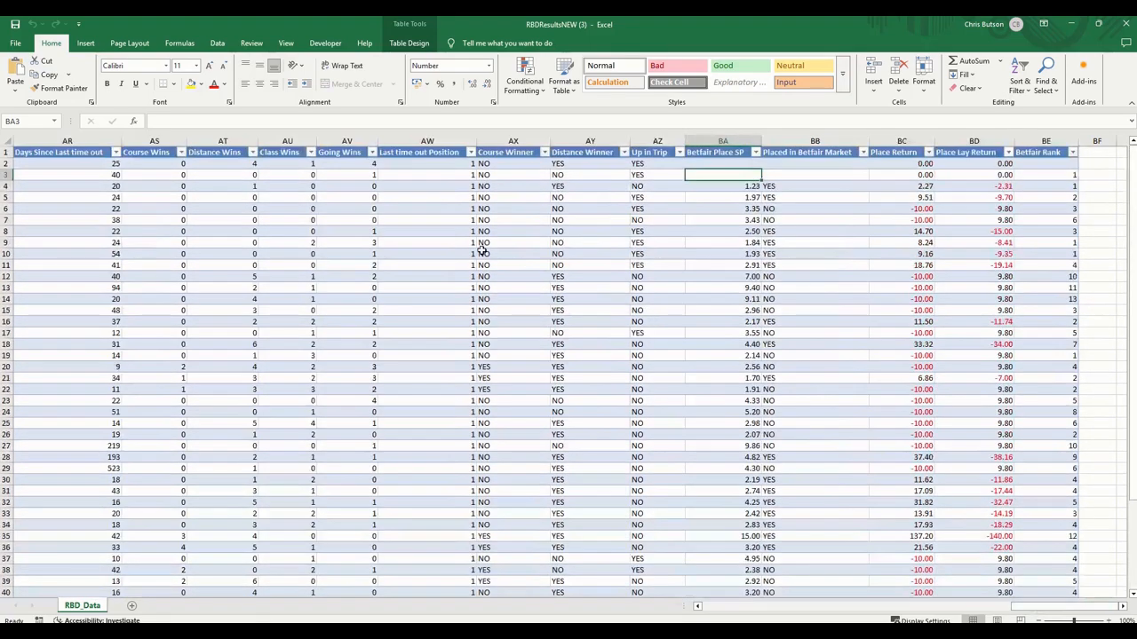
left_click(5, 178)
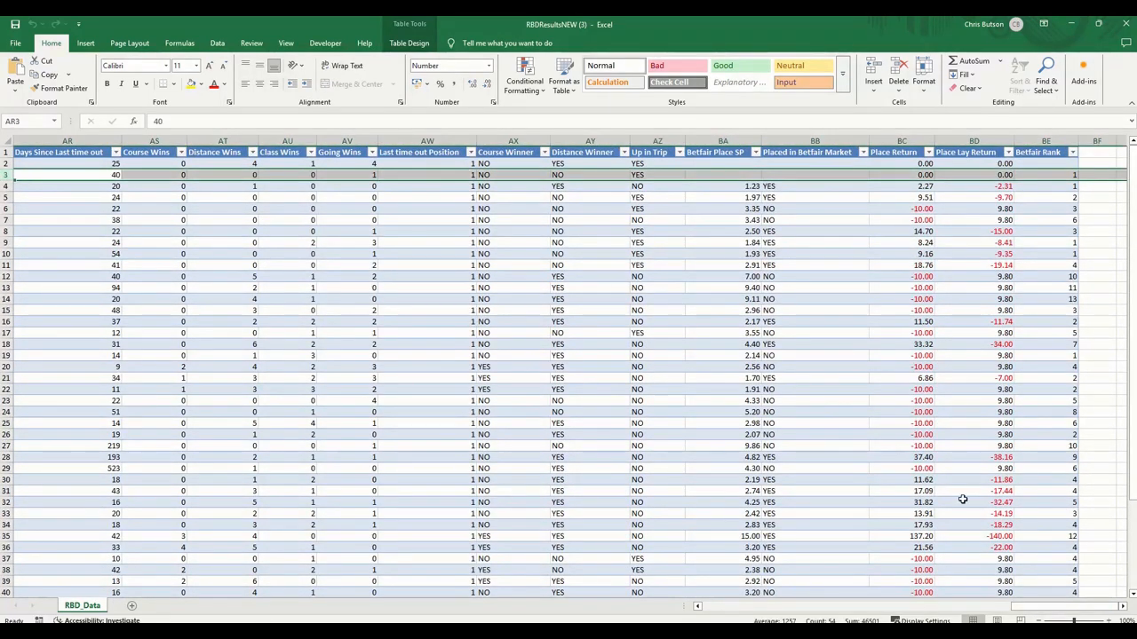
Step: Check the Runners value in row 3, then inspect the row 2 record in the sheet's first columns
left_click_drag(1041, 611, 837, 607)
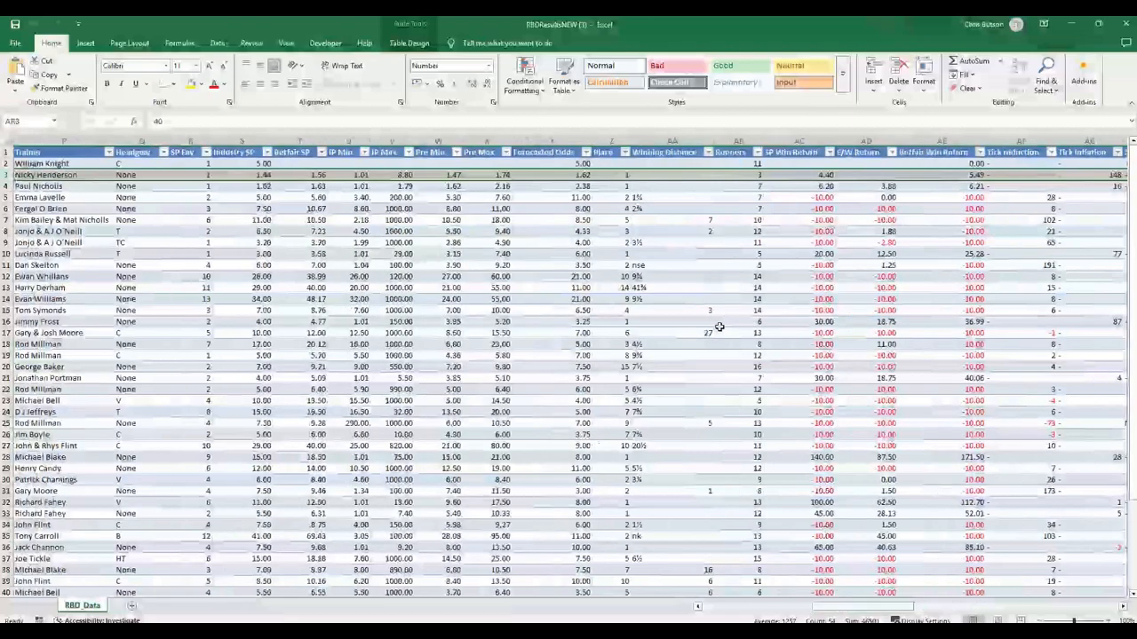
left_click(731, 174)
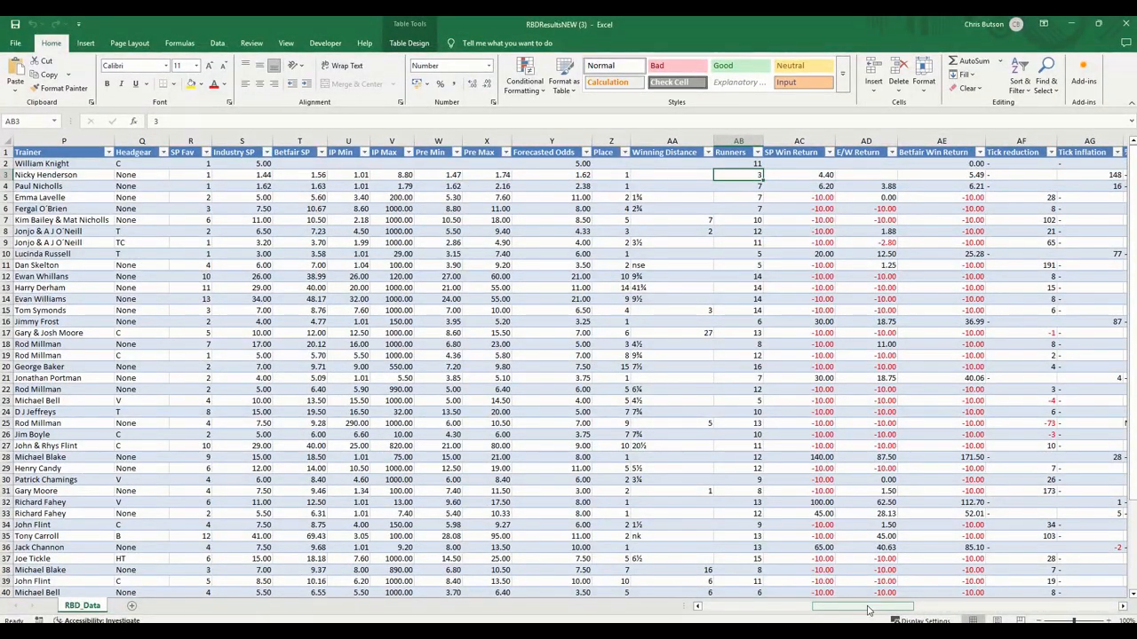
left_click_drag(868, 610, 1127, 614)
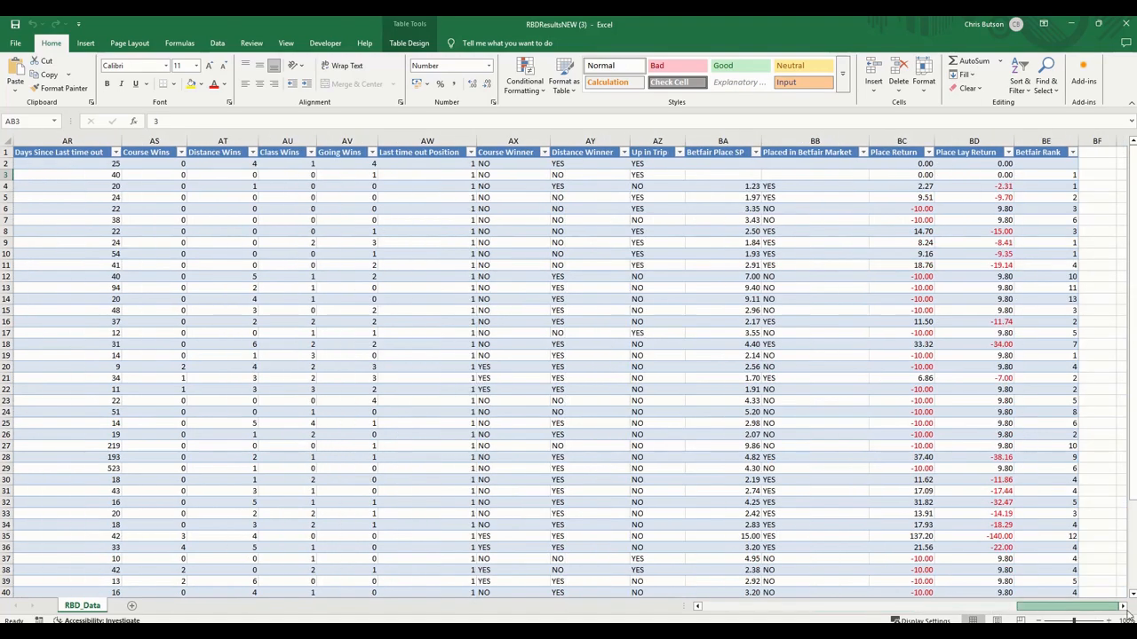
left_click_drag(1053, 610, 776, 600)
left_click(7, 164)
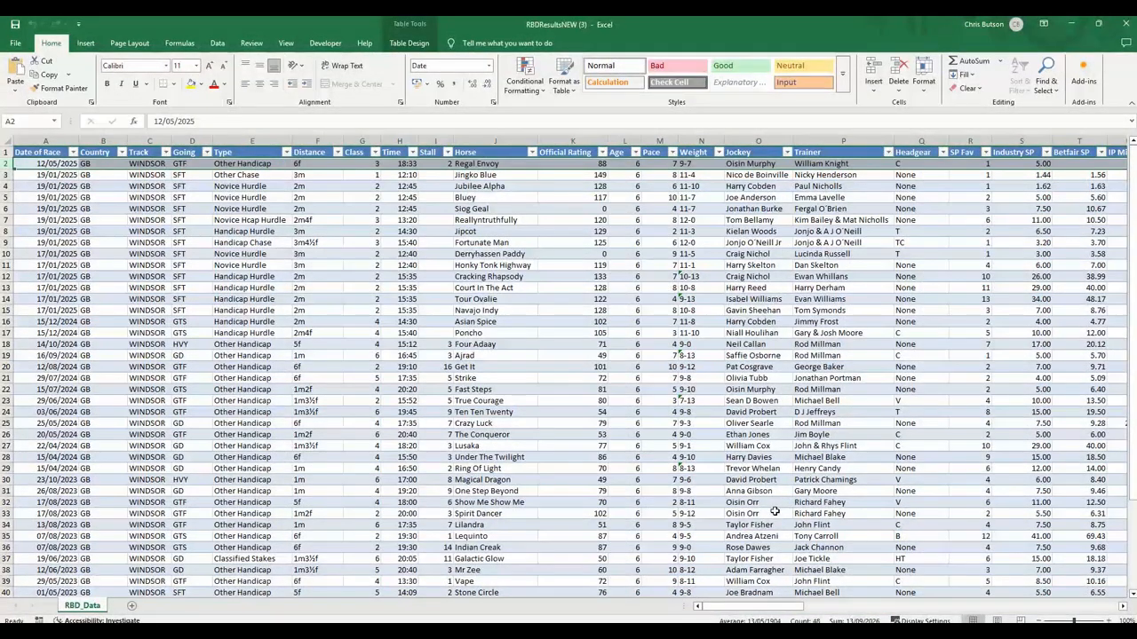
Step: Switch back to the browser's Data Dashboard, look over the results list, and open the saved selection management page
key("alt+Tab")
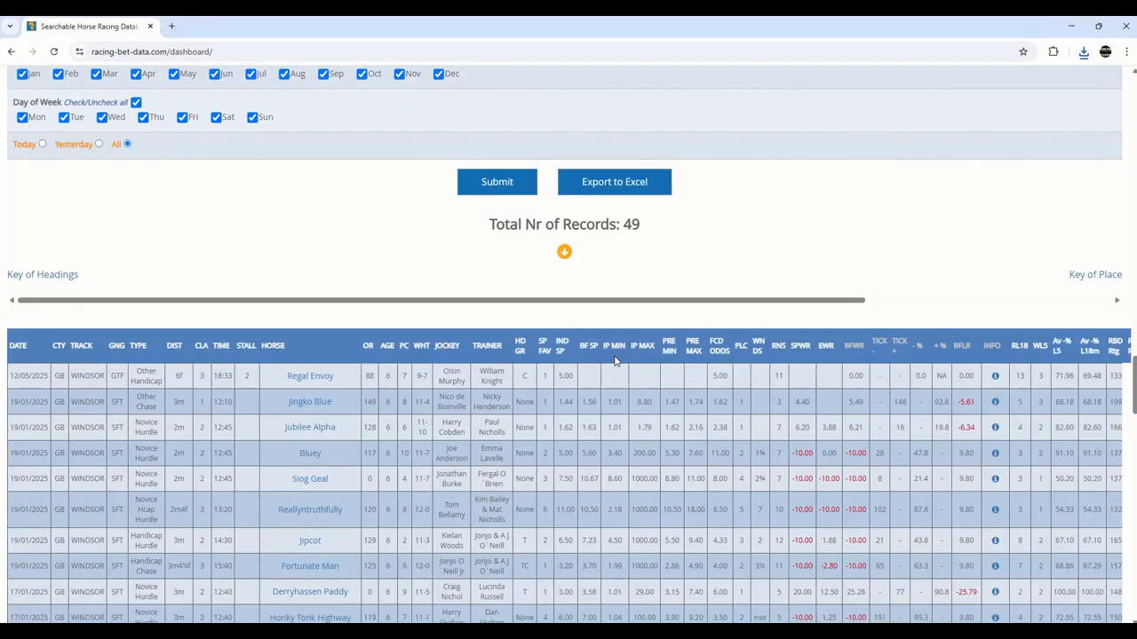
scroll(619, 328, "down", 2)
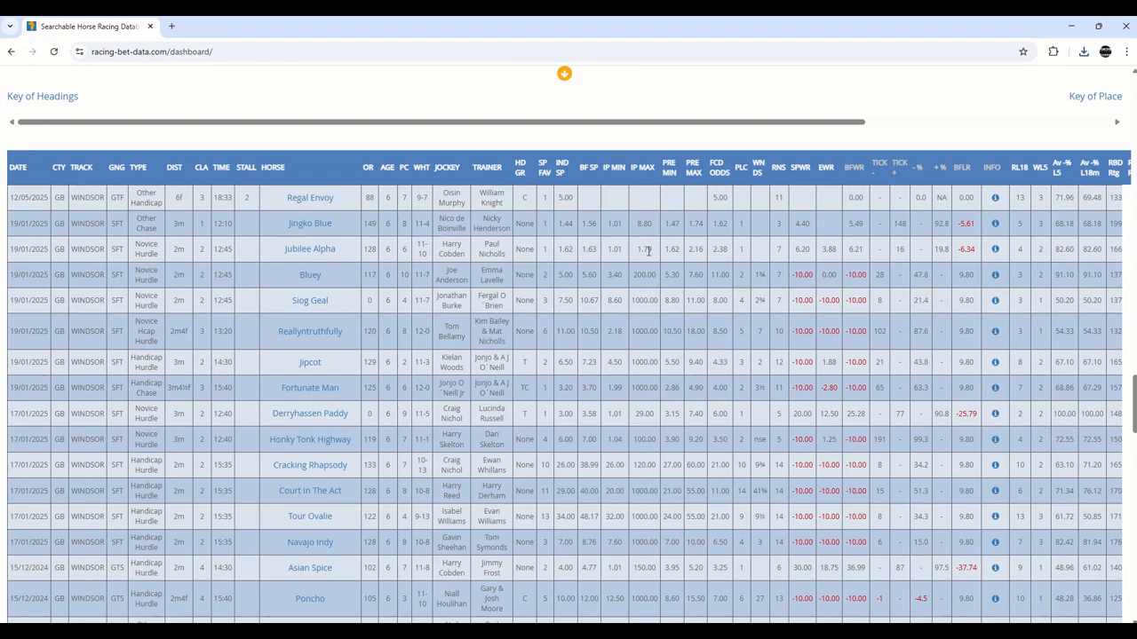
scroll(640, 246, "up", 1)
scroll(640, 246, "up", 1)
left_click_drag(1134, 402, 1134, 187)
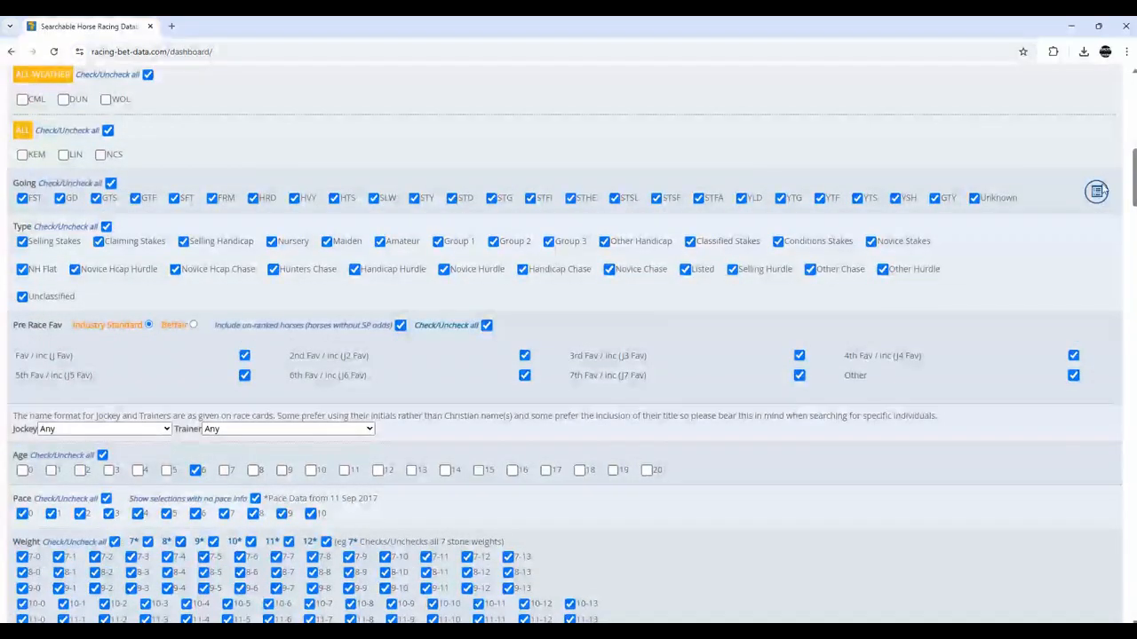
scroll(968, 211, "up", 5)
scroll(967, 212, "up", 3)
left_click(557, 413)
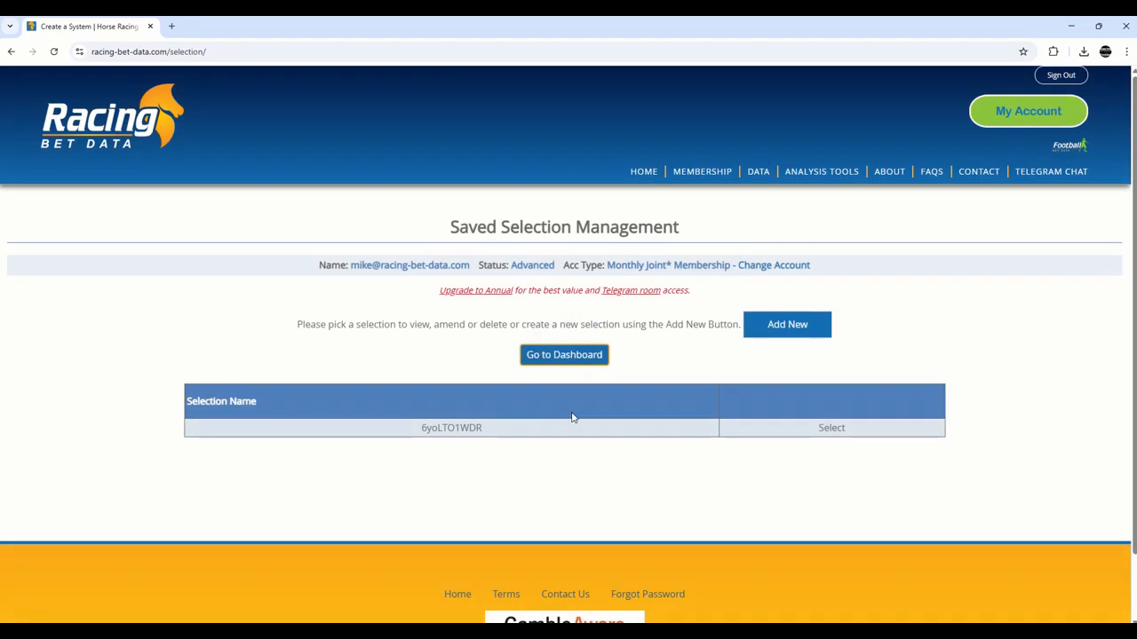
Step: Select the saved selection 6yoLTO1WDR and make it editable
left_click(832, 430)
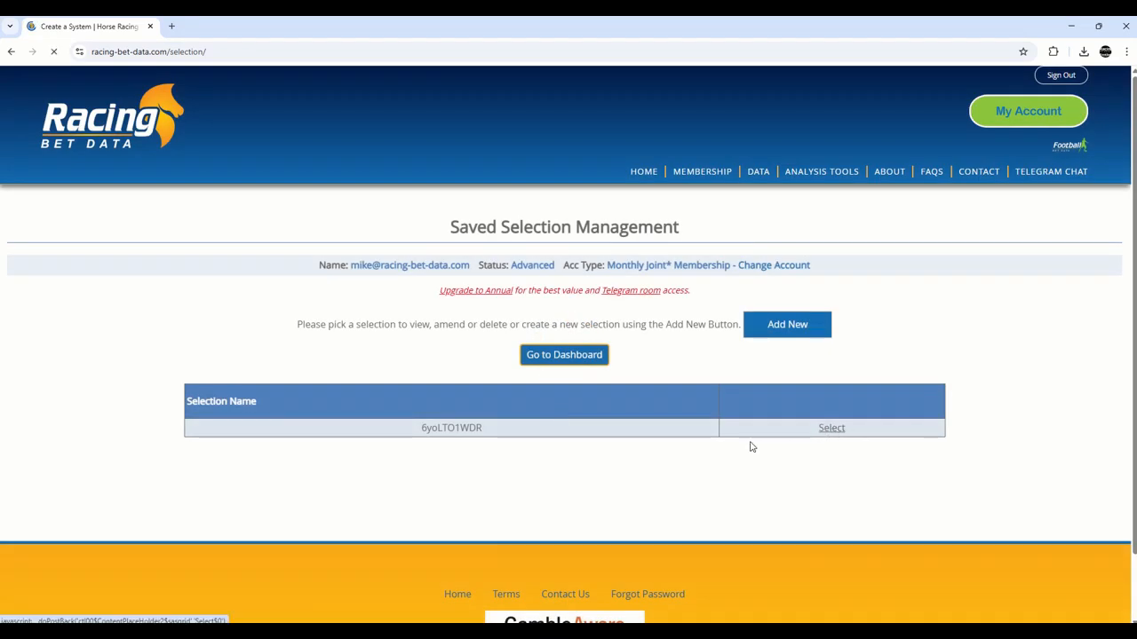
scroll(629, 379, "down", 3)
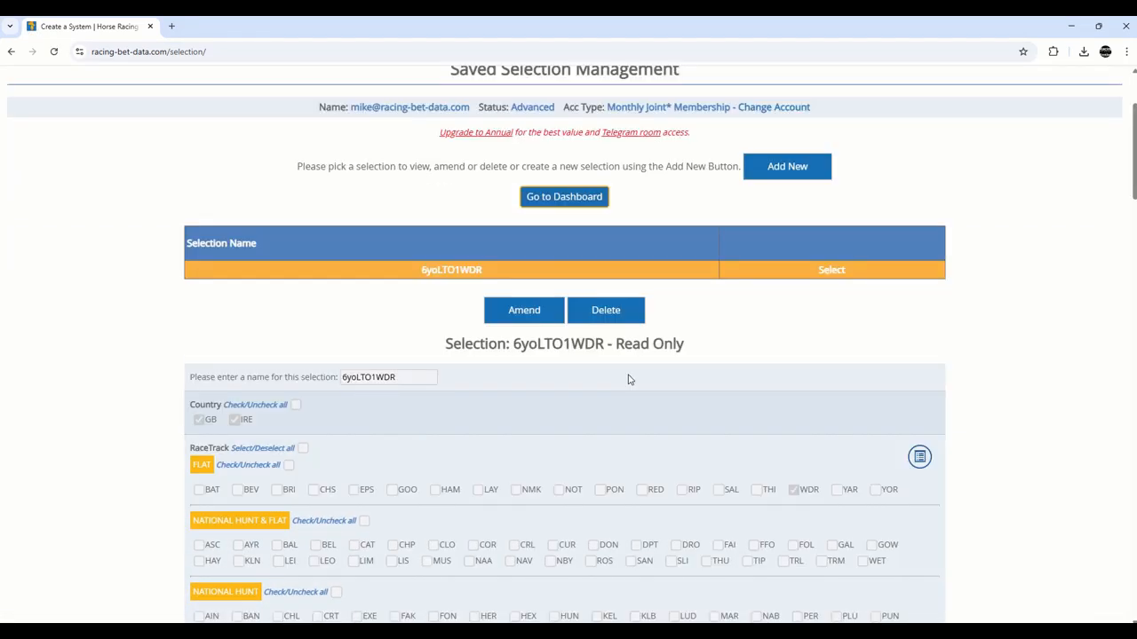
left_click(528, 236)
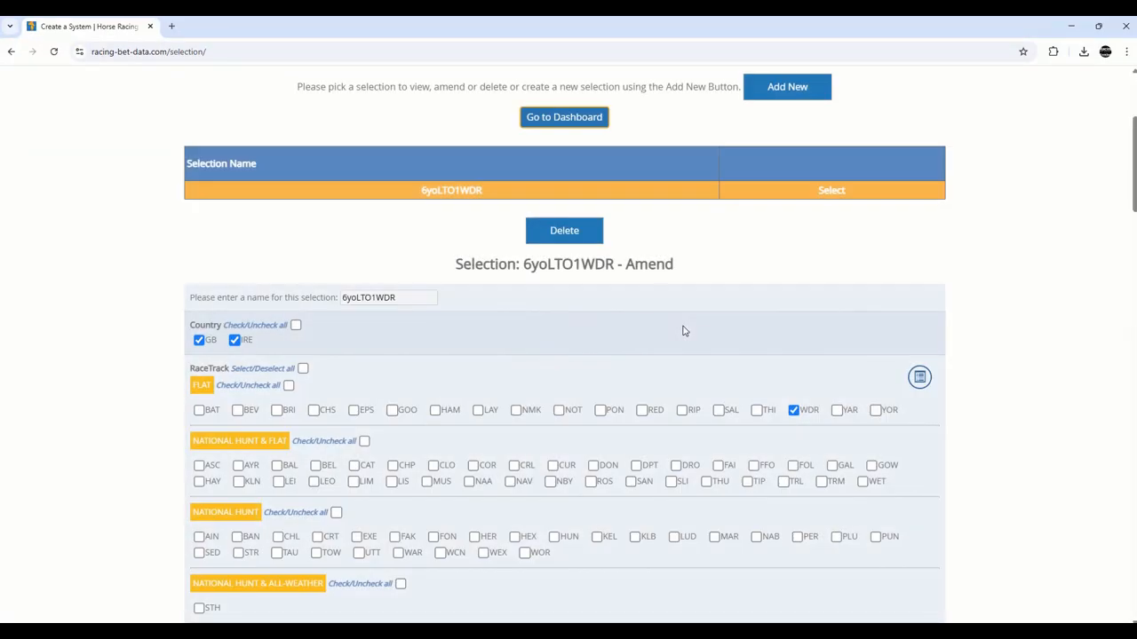
Step: Limit the 6yoLTO1WDR selection to Today and save the amended selection
scroll(683, 331, "down", 3)
scroll(682, 331, "down", 4)
scroll(648, 337, "down", 20)
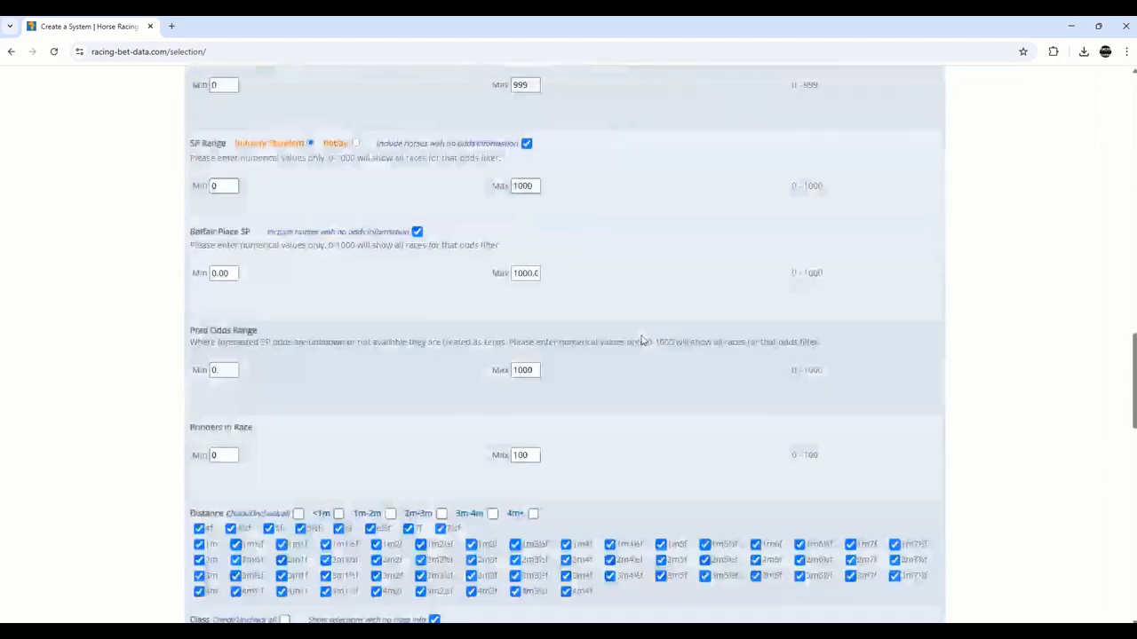
scroll(623, 334, "down", 4)
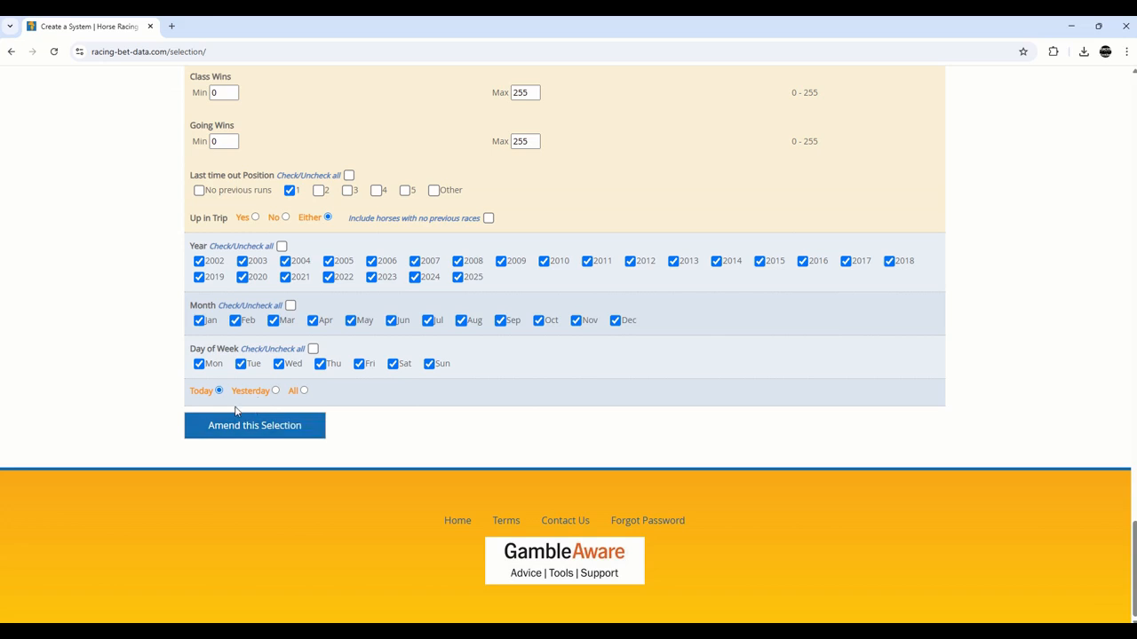
left_click(263, 429)
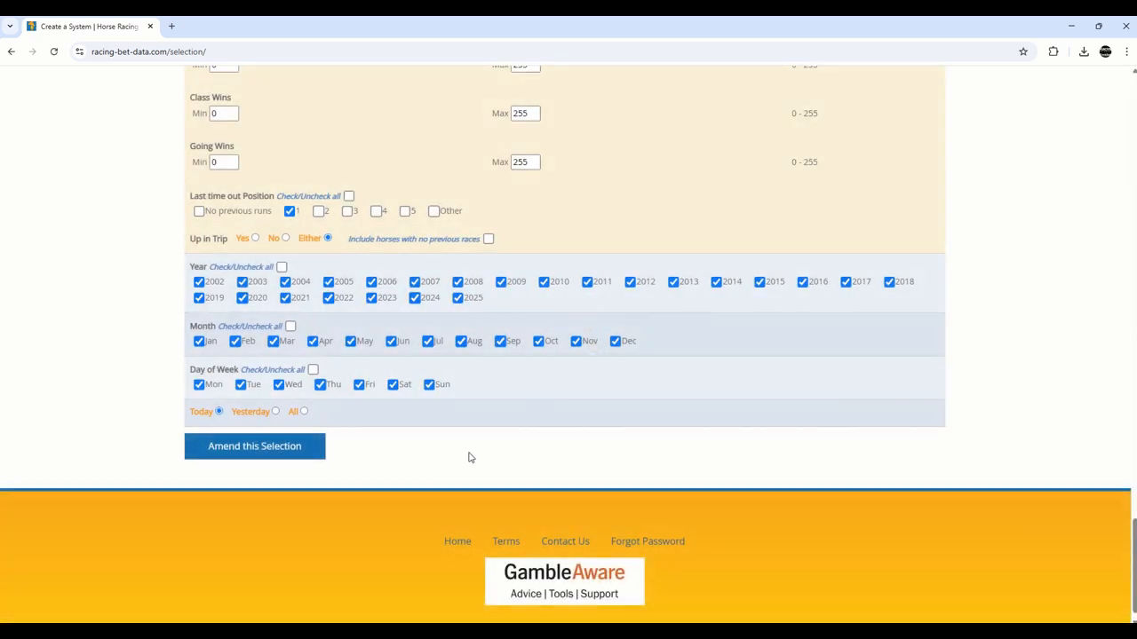
Step: Return to the Data Dashboard and apply the amended selection 6yoLTO1WDR
left_click_drag(1133, 552, 1133, 179)
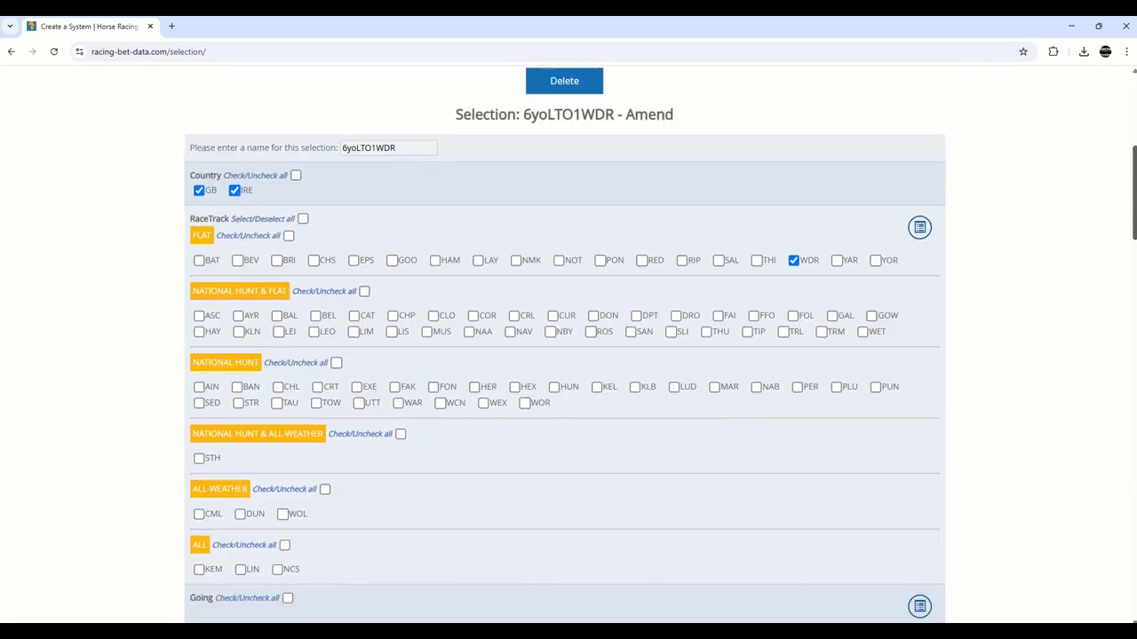
scroll(577, 270, "up", 1)
scroll(595, 268, "up", 5)
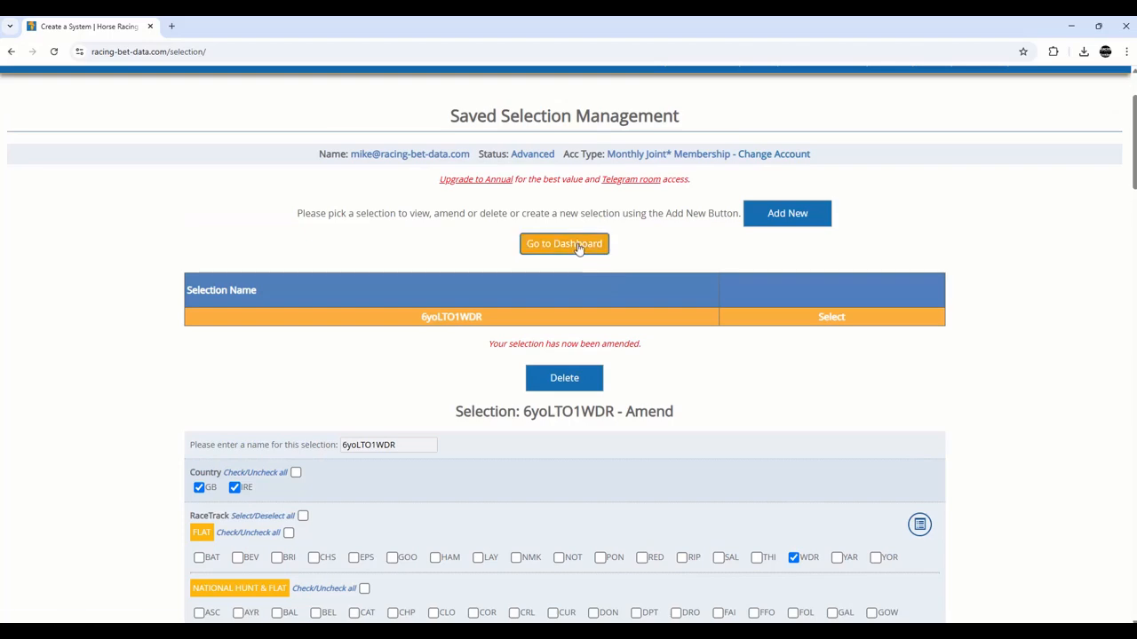
left_click(578, 248)
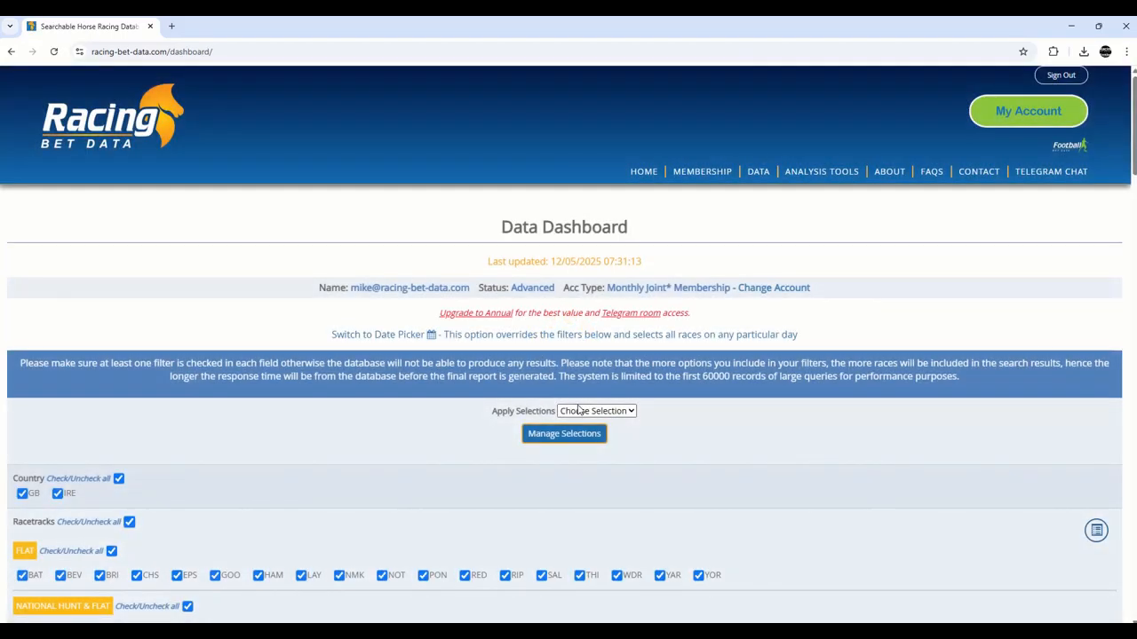
left_click(623, 411)
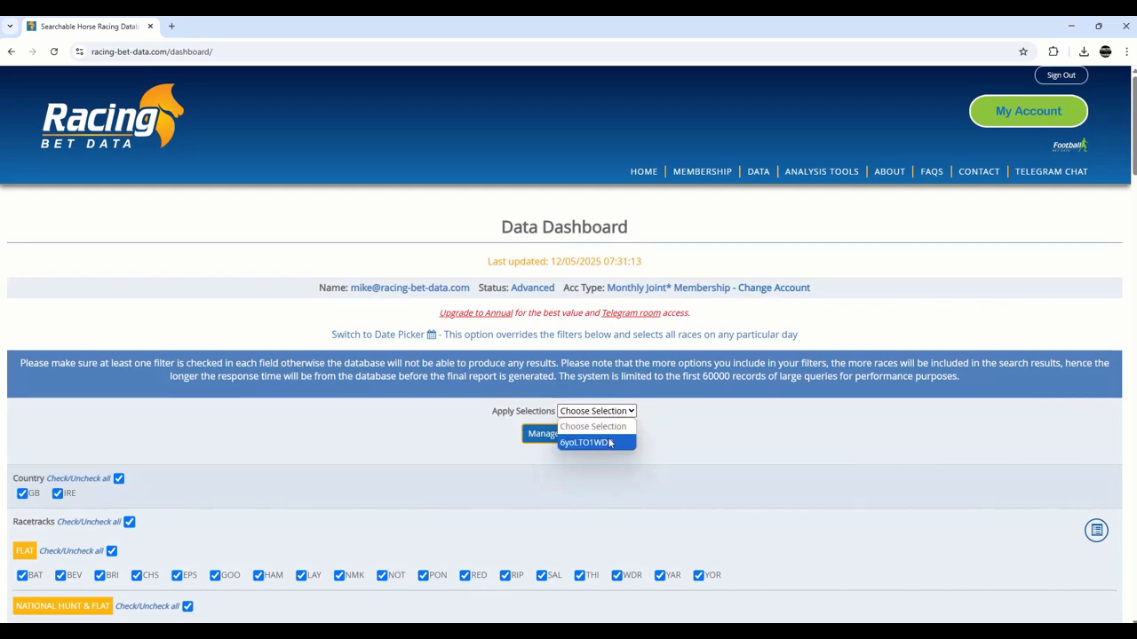
left_click(610, 443)
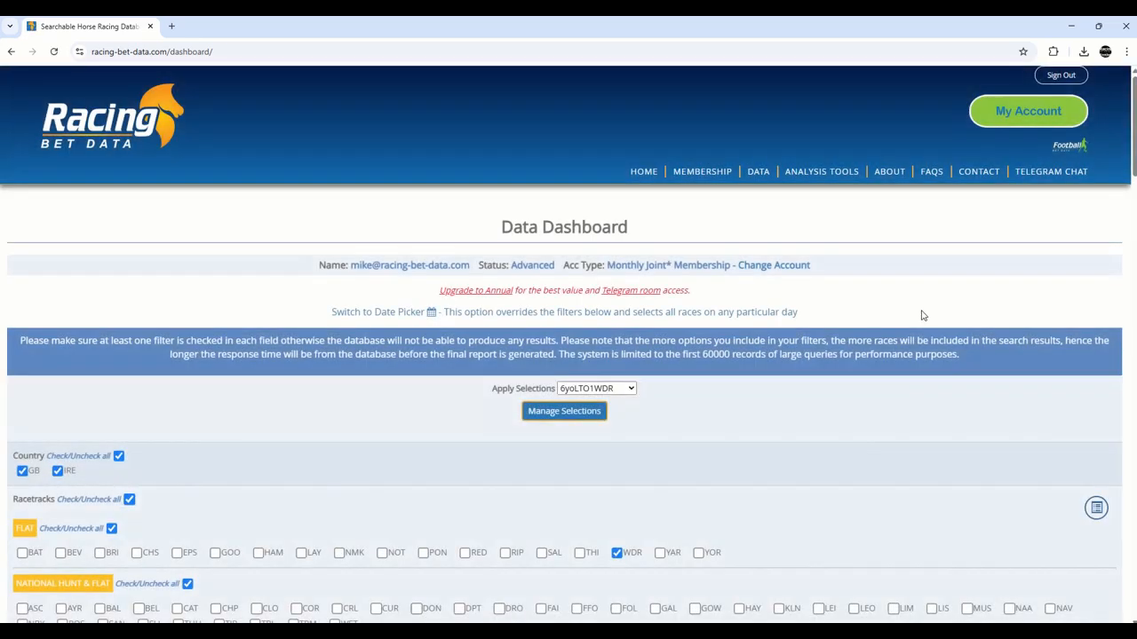
Step: Check that the Today option is active and submit the dashboard query for today's qualifying horses
left_click_drag(1132, 165, 1063, 553)
scroll(1063, 553, "down", 2)
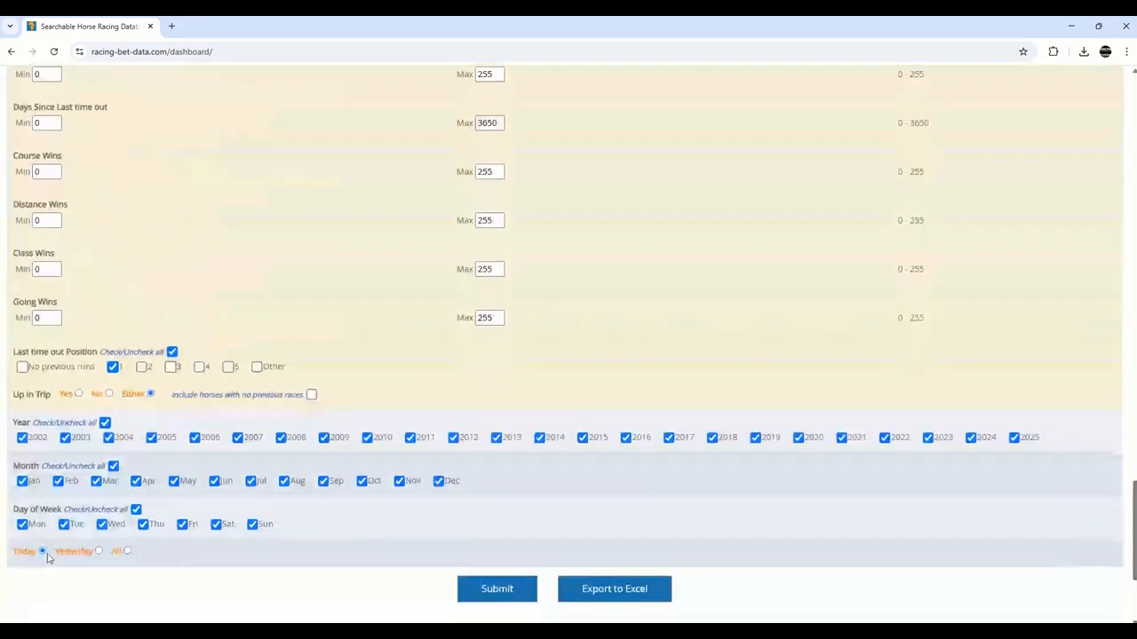
left_click(480, 589)
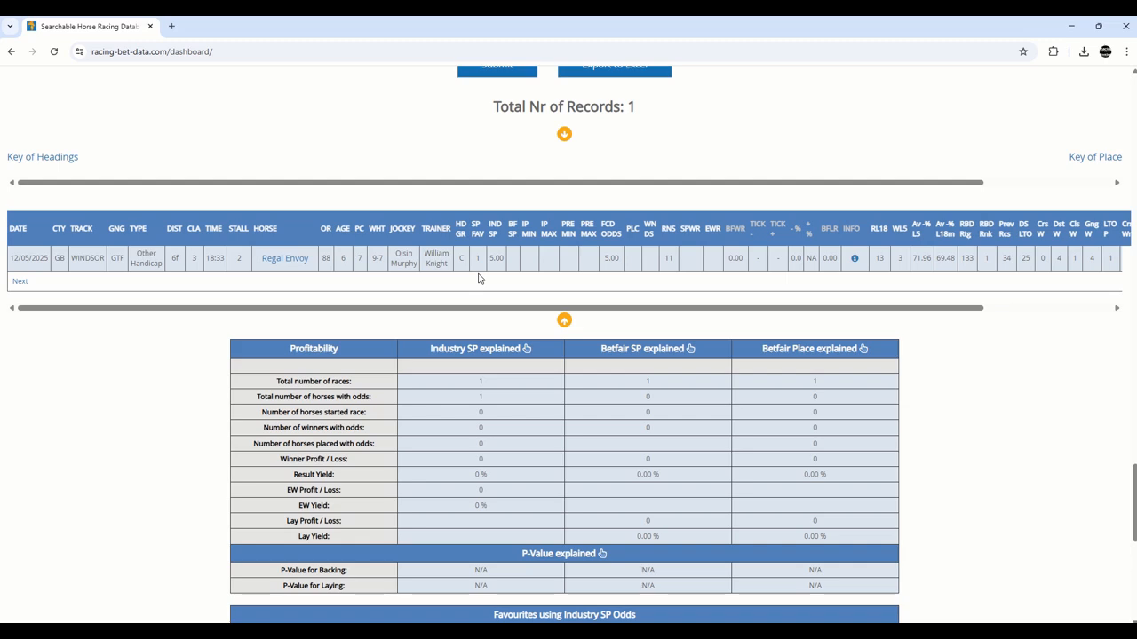
Step: Review the search options above today's results and locate the Saved Selection Management page in the site's data section
scroll(479, 283, "up", 3)
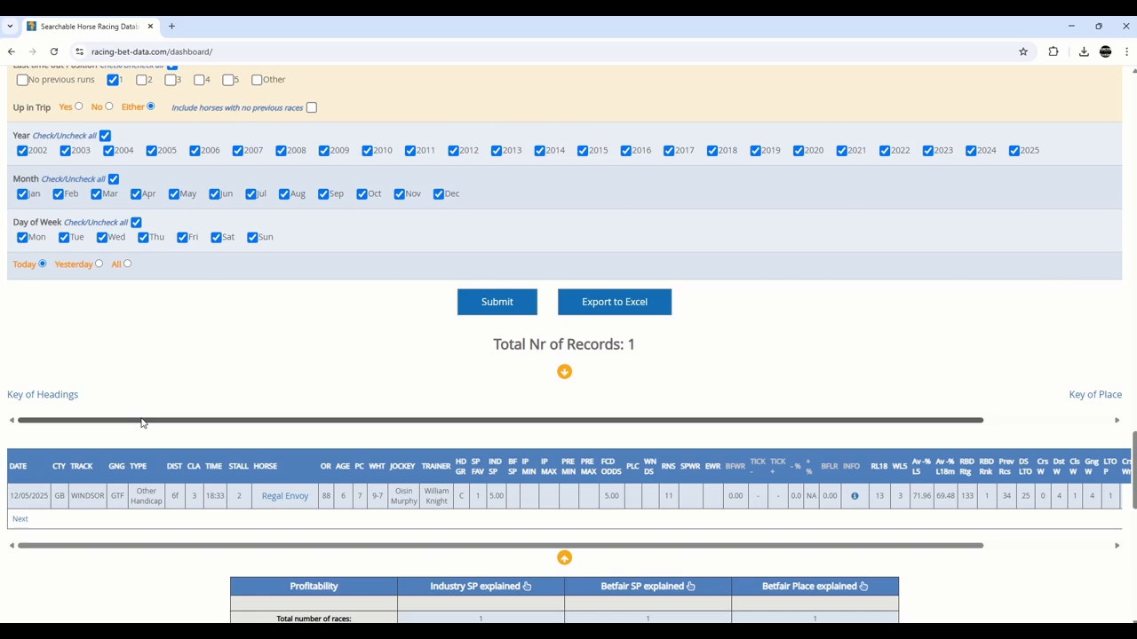
left_click_drag(1133, 471, 1098, 115)
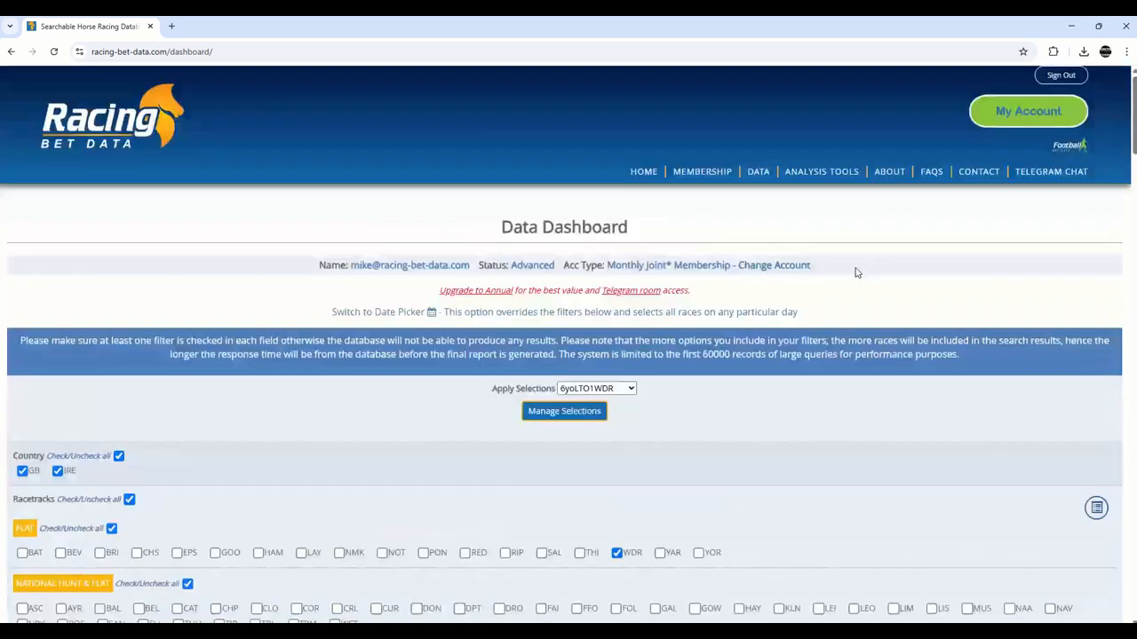
mouse_move(755, 171)
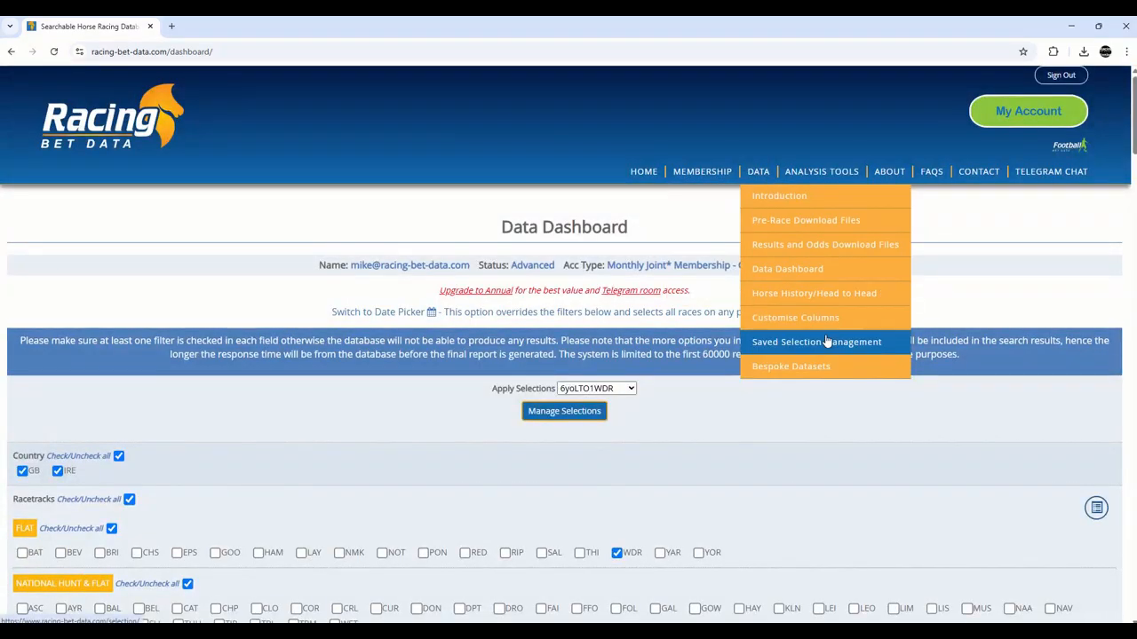